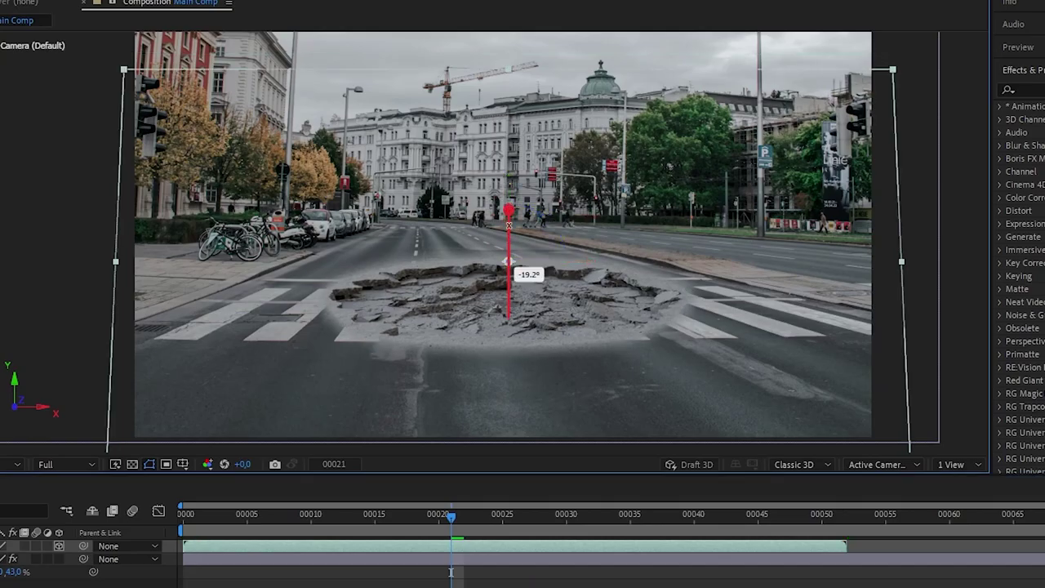
Step: Undo the crack layer's X tilt, leaving Main Comp with just the crosswalk photo at 43%
left_click_drag(508, 261, 507, 273)
key("ctrl+z")
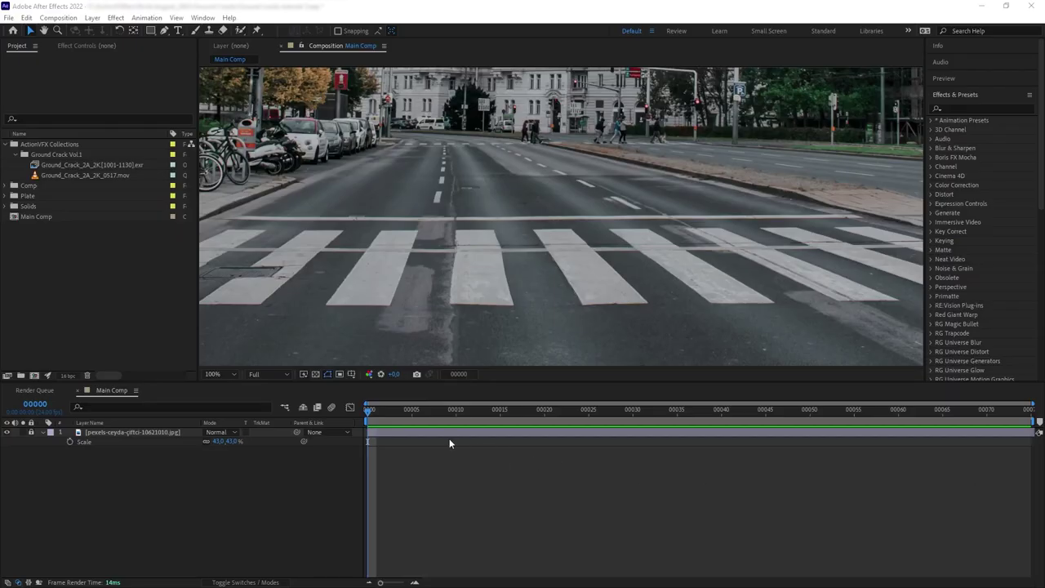
Step: Preview the comp, then open the Ground_Crack EXR in the Footage viewer and scrub through it
key("space")
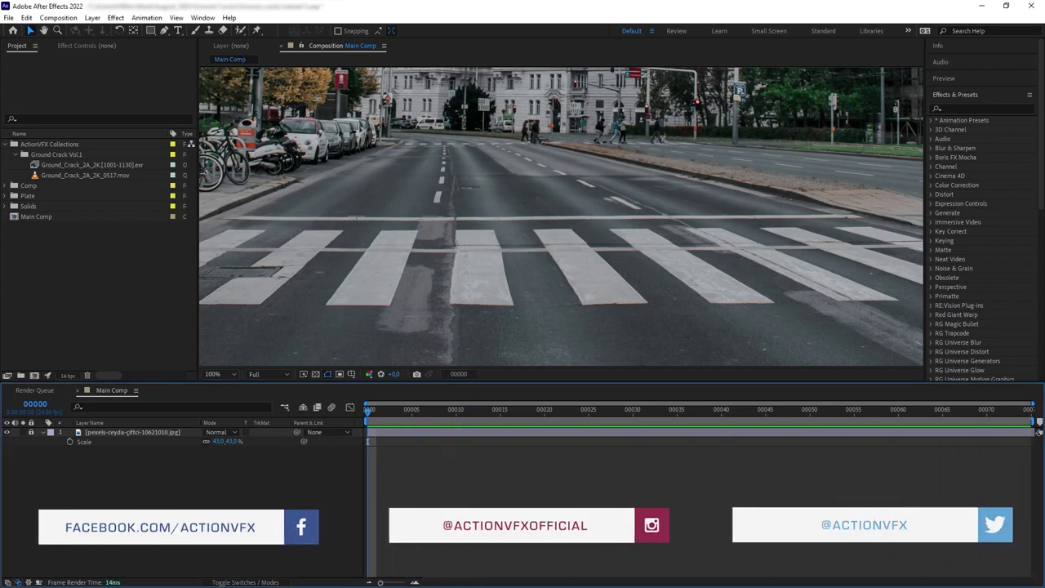
left_click(81, 166)
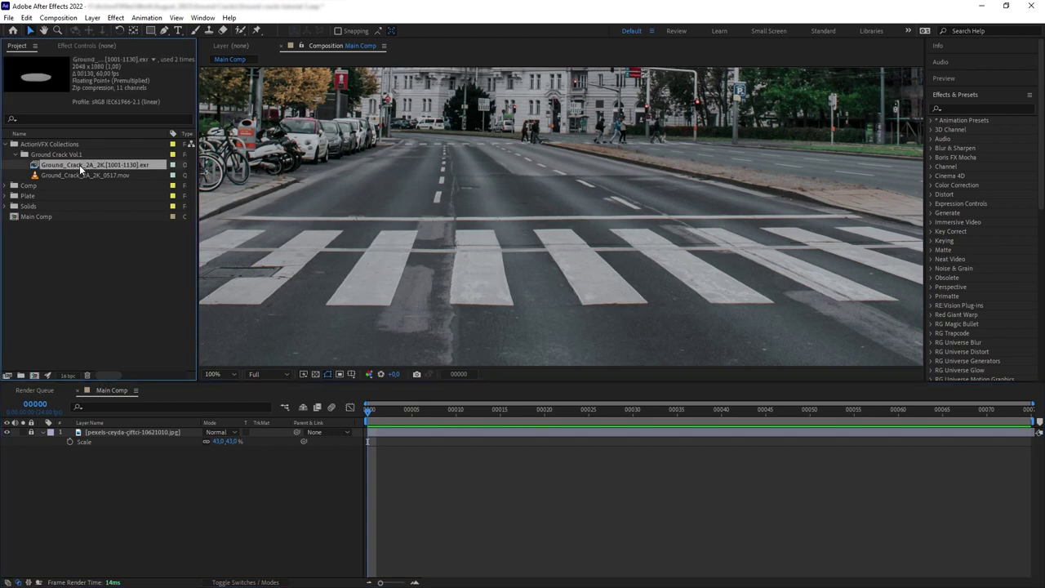
double_click(80, 166)
left_click_drag(223, 357, 699, 367)
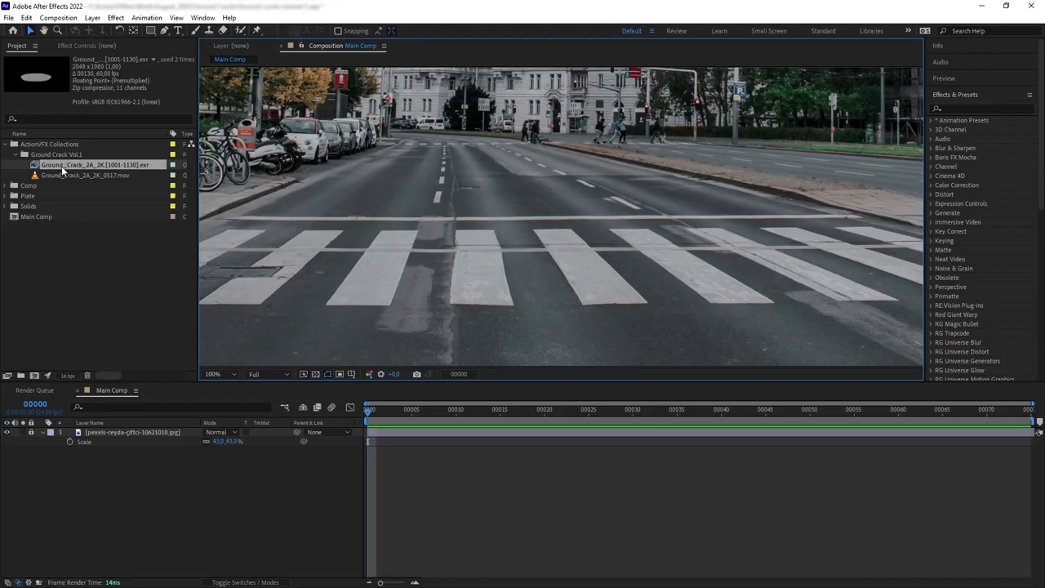
Step: Add the Ground_Crack clip to Main Comp, show the Switches columns, and settle on frame 00021
left_click_drag(130, 286, 155, 431)
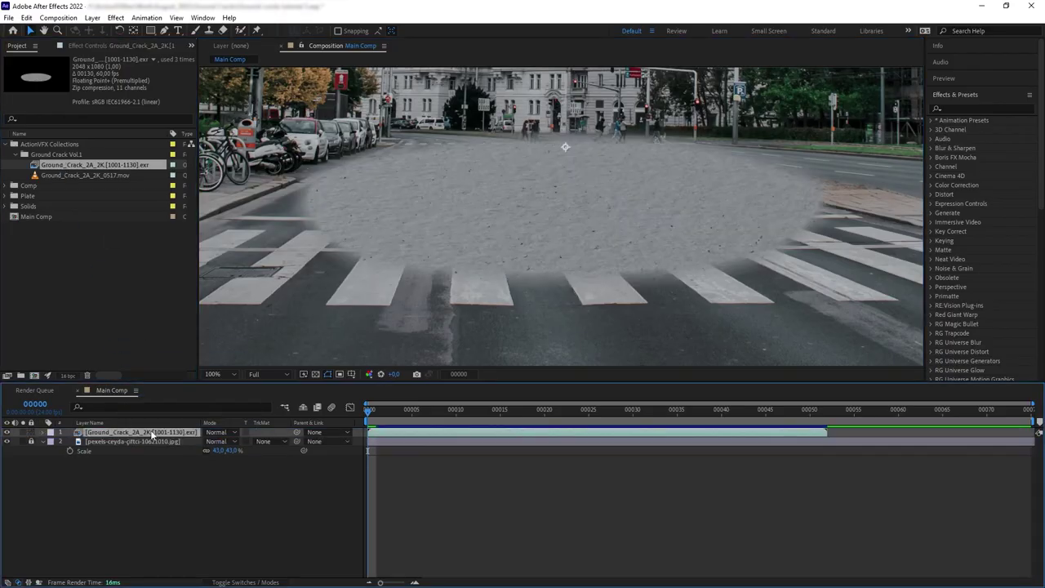
scroll(566, 231, "down", 2)
key("F4")
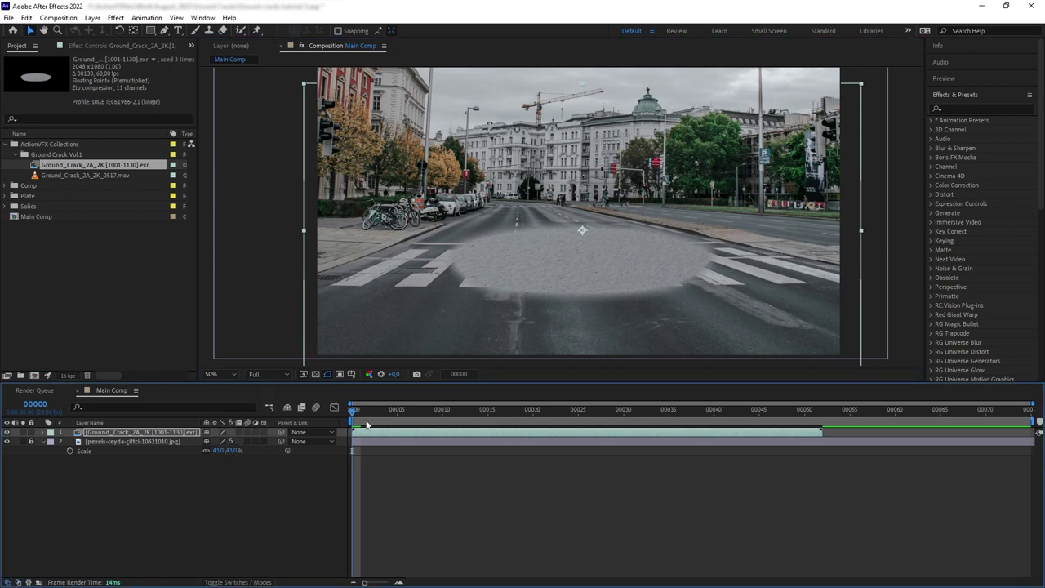
left_click_drag(363, 413, 596, 422)
left_click_drag(508, 417, 541, 412)
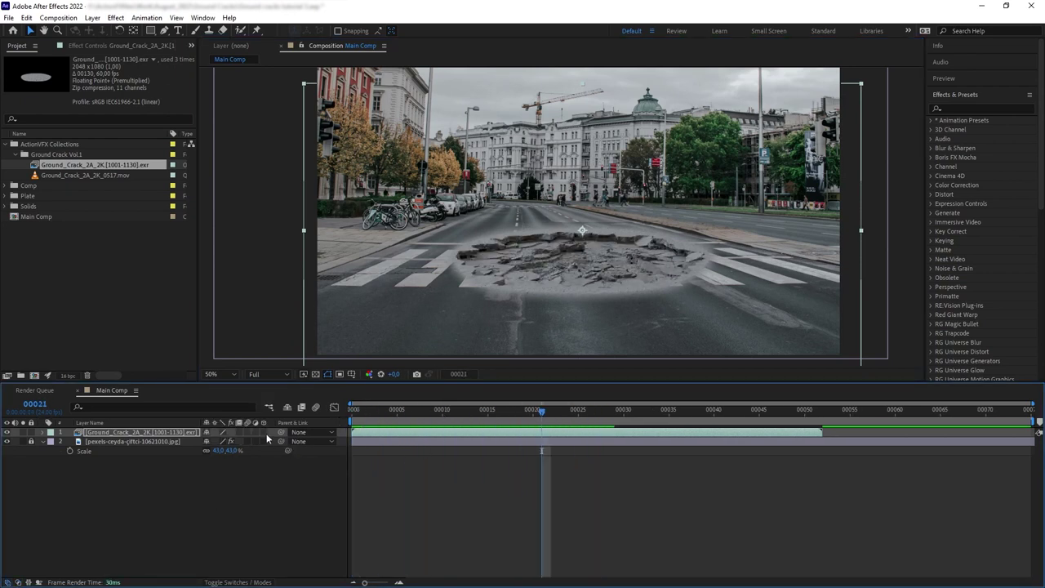
Step: Make the crack layer 3D, try tilting it back on X, then undo the tilt
left_click(264, 431)
key("w")
left_click_drag(583, 249, 598, 238)
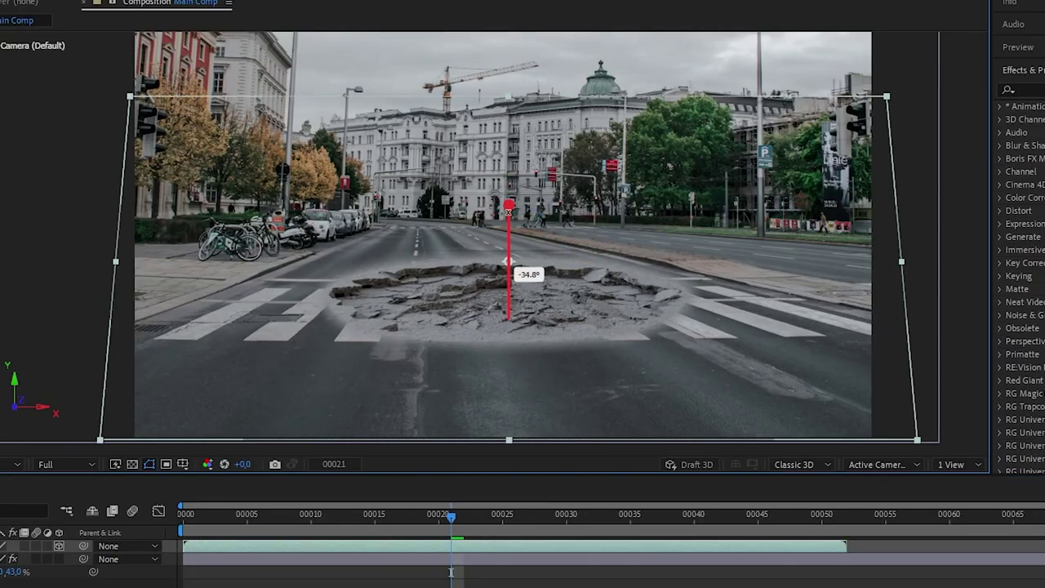
left_click_drag(509, 261, 511, 263)
key("ctrl+z")
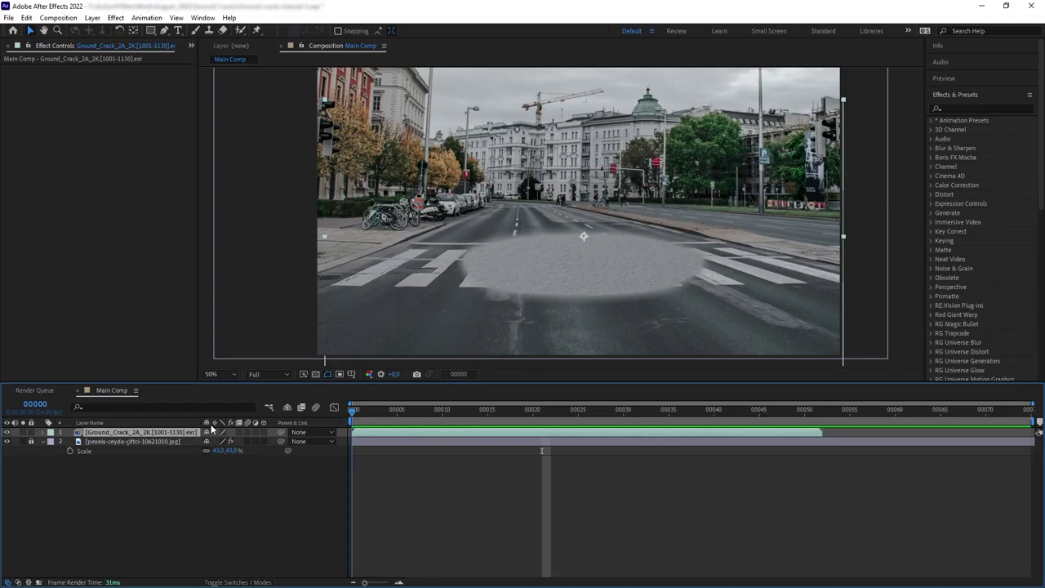
Step: Preview the crack animation and find where the crack layer ends in the timeline
key("space")
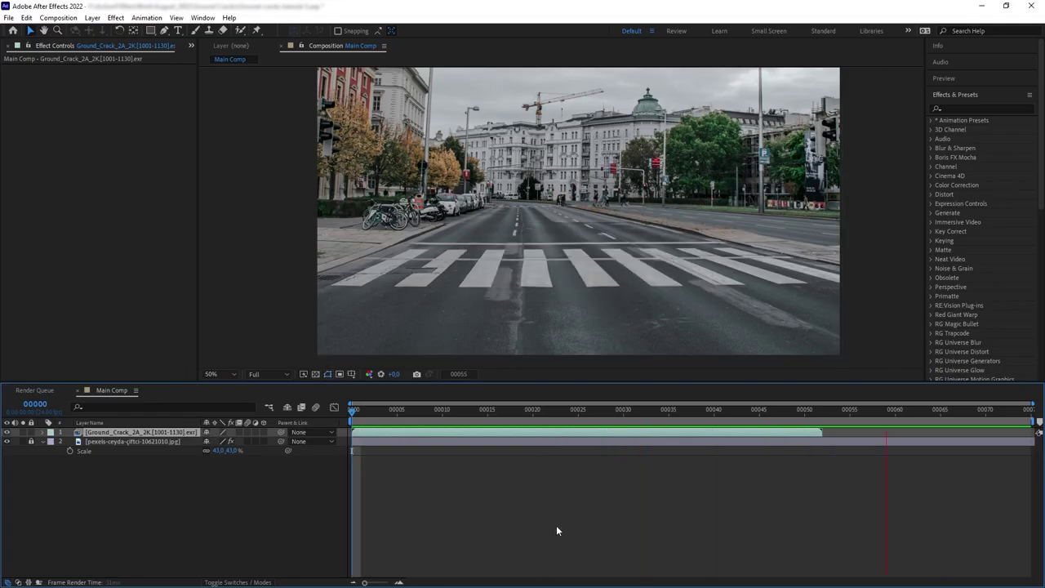
key("space")
left_click_drag(494, 410, 792, 421)
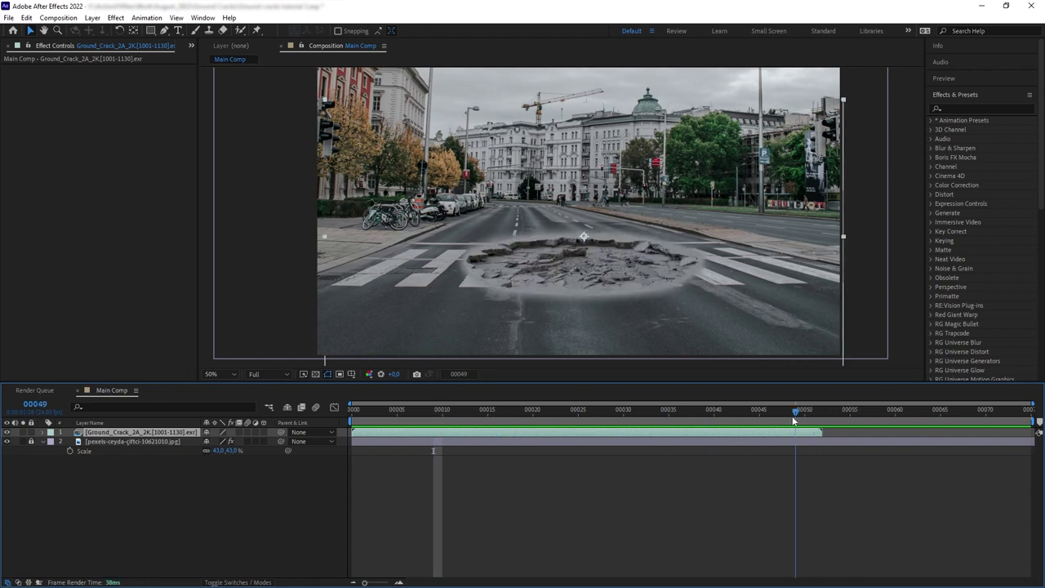
left_click_drag(617, 427, 798, 421)
Step: Apply Time > Freeze On Last Frame to the crack layer and preview the result
right_click(621, 434)
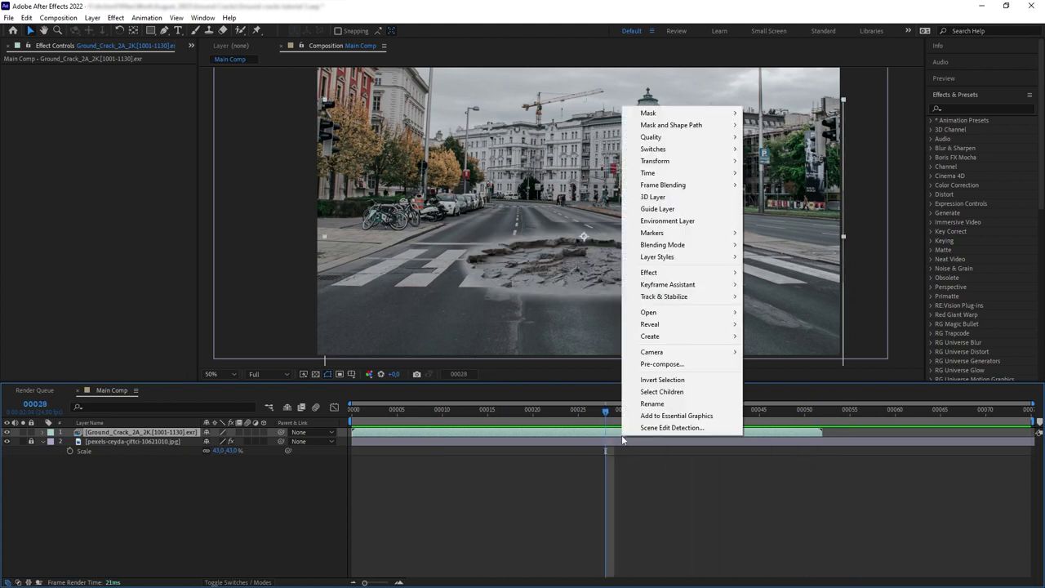
mouse_move(650, 174)
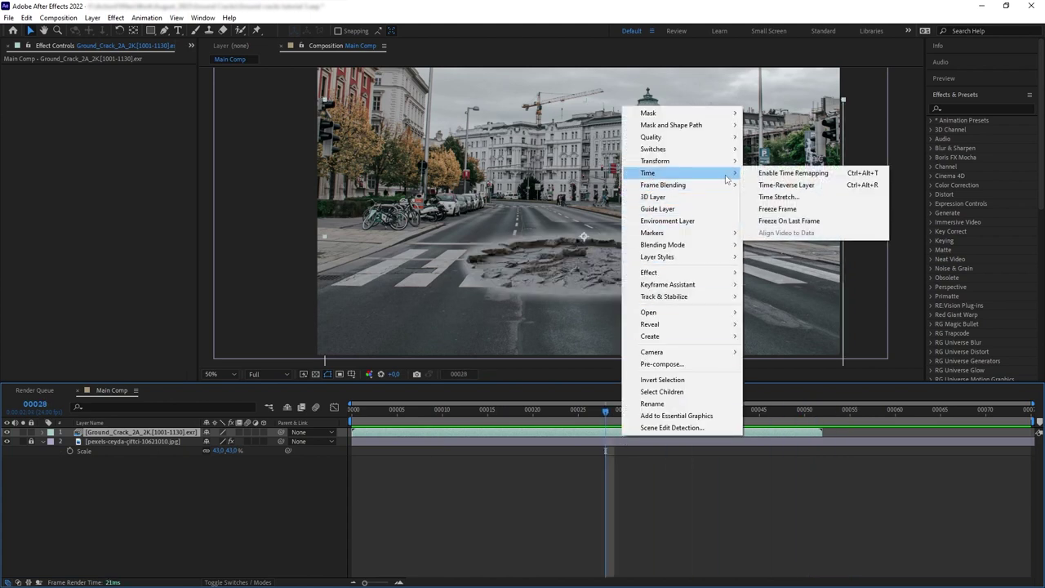
left_click(831, 223)
key("space")
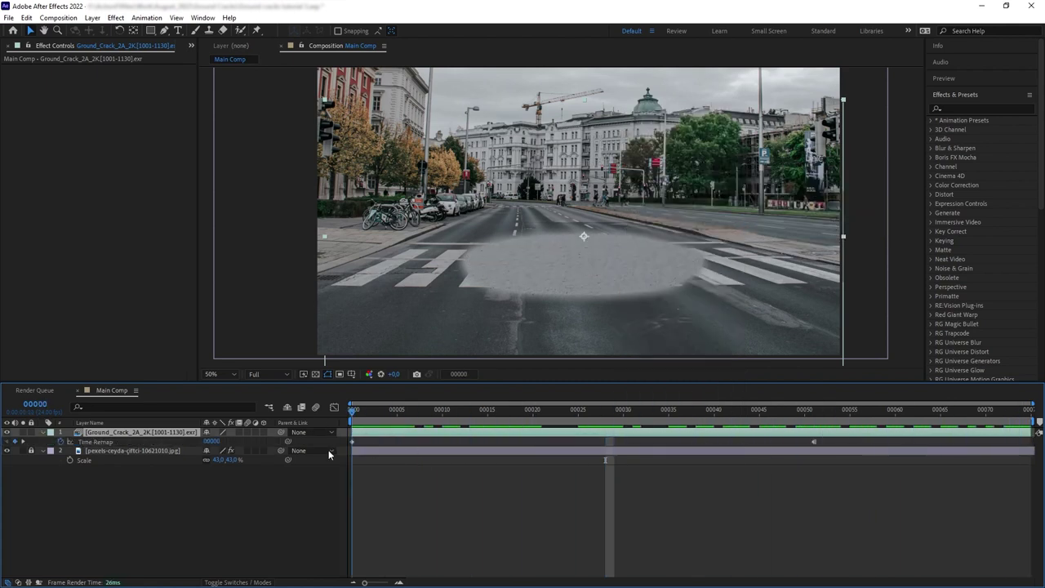
Step: Pre-compose the crack layer into a new comp named 'Ground Crack'
key("ctrl+shift+c")
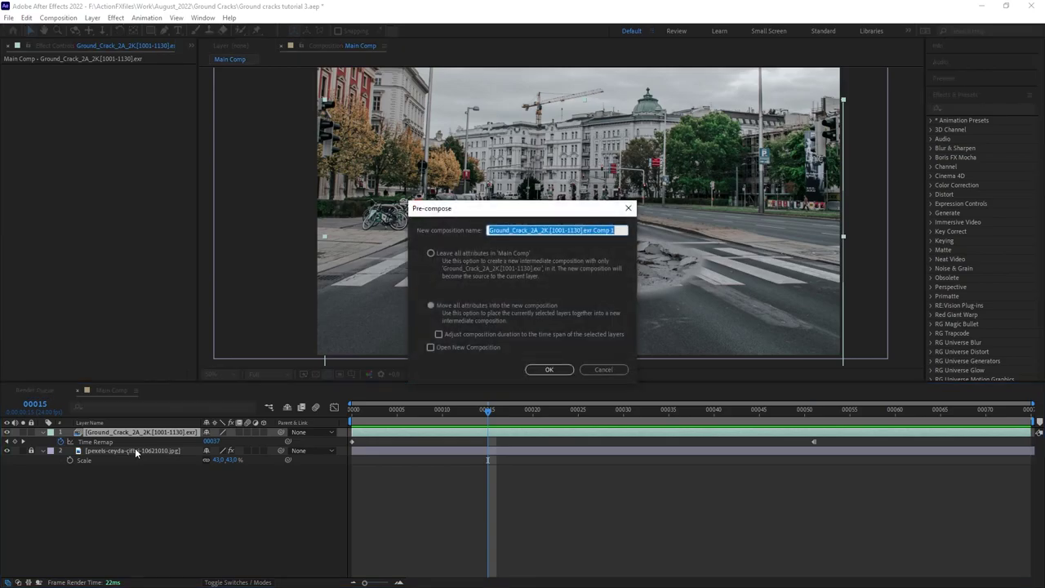
type("Ground Crack")
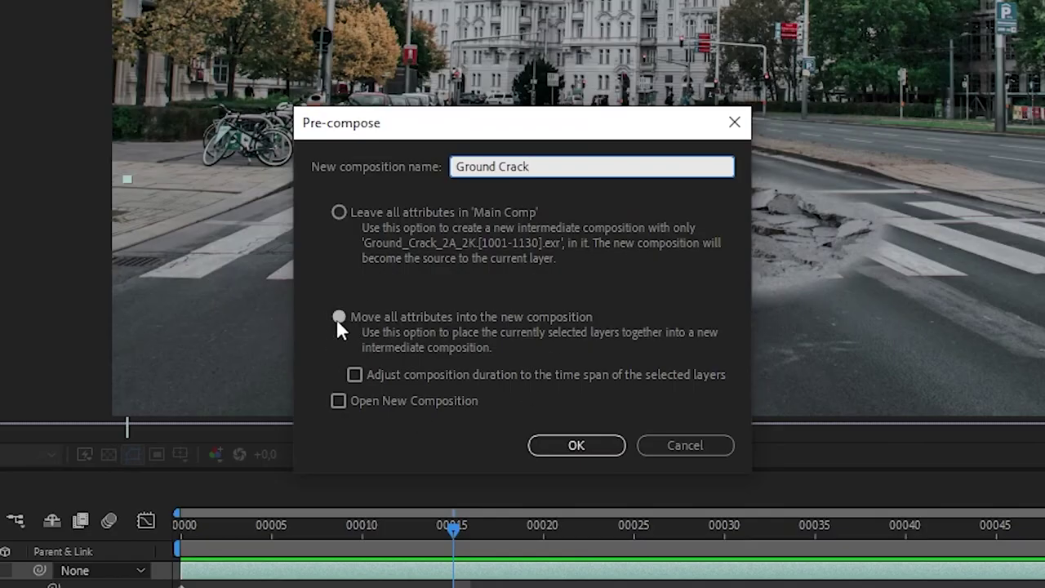
left_click(586, 447)
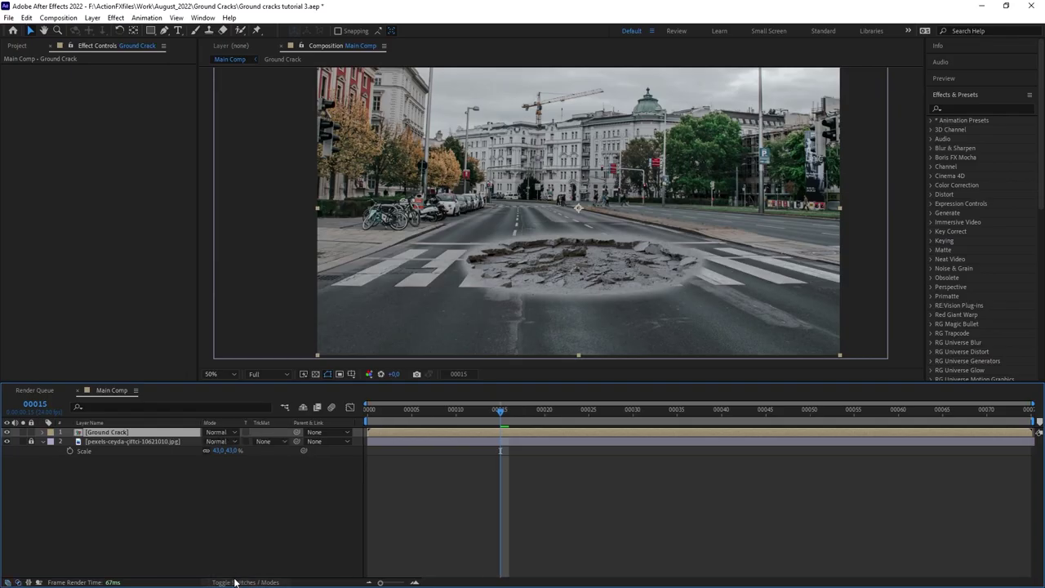
Step: Try Overlay, Soft Light, Hard Light, Linear Light and Vivid Light blend modes on the crack
left_click(218, 433)
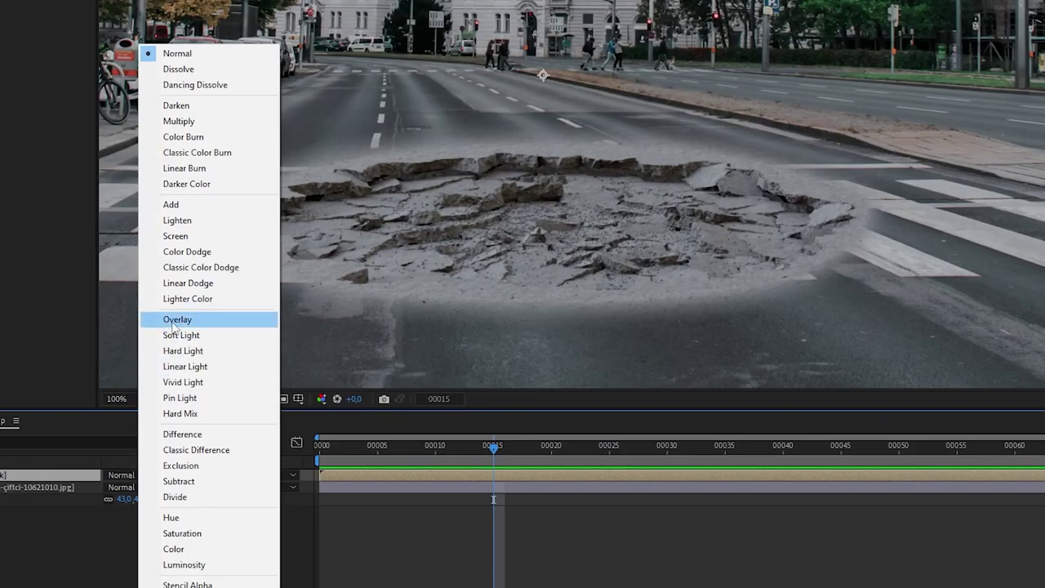
left_click(175, 320)
left_click(122, 474)
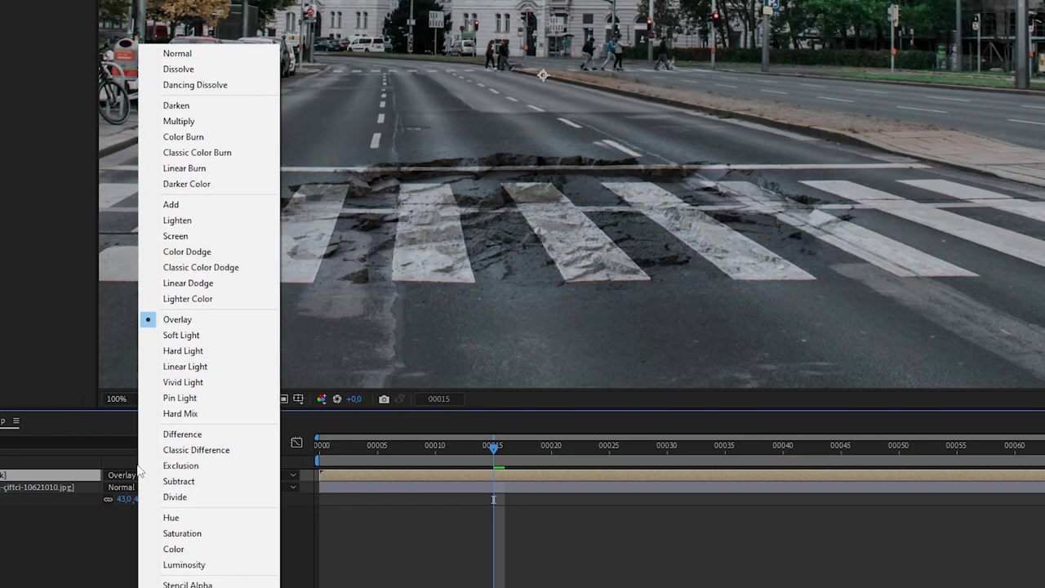
left_click(181, 335)
left_click(127, 474)
left_click(184, 352)
left_click(127, 474)
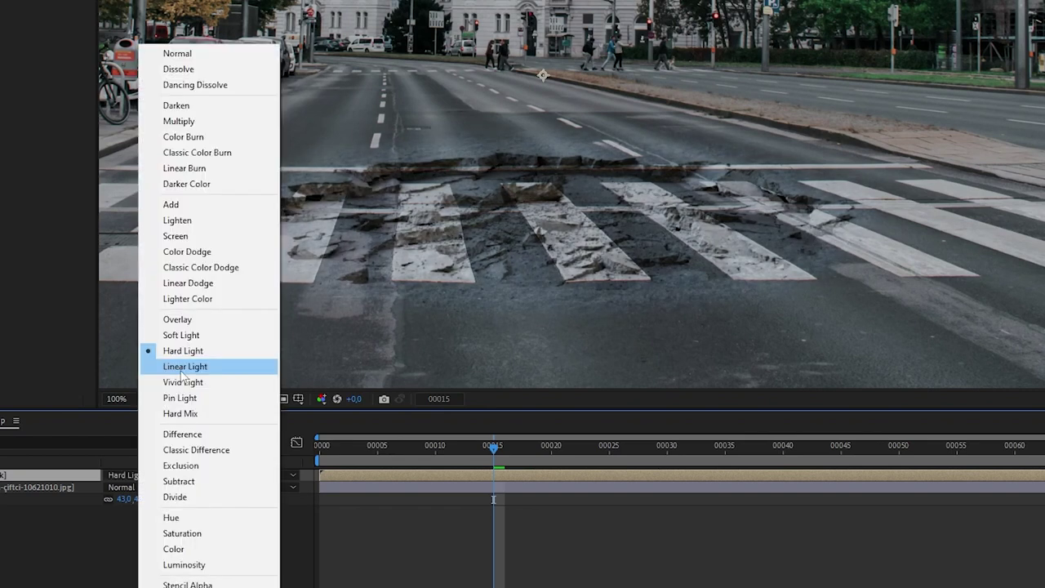
left_click(183, 366)
left_click(127, 474)
left_click(173, 379)
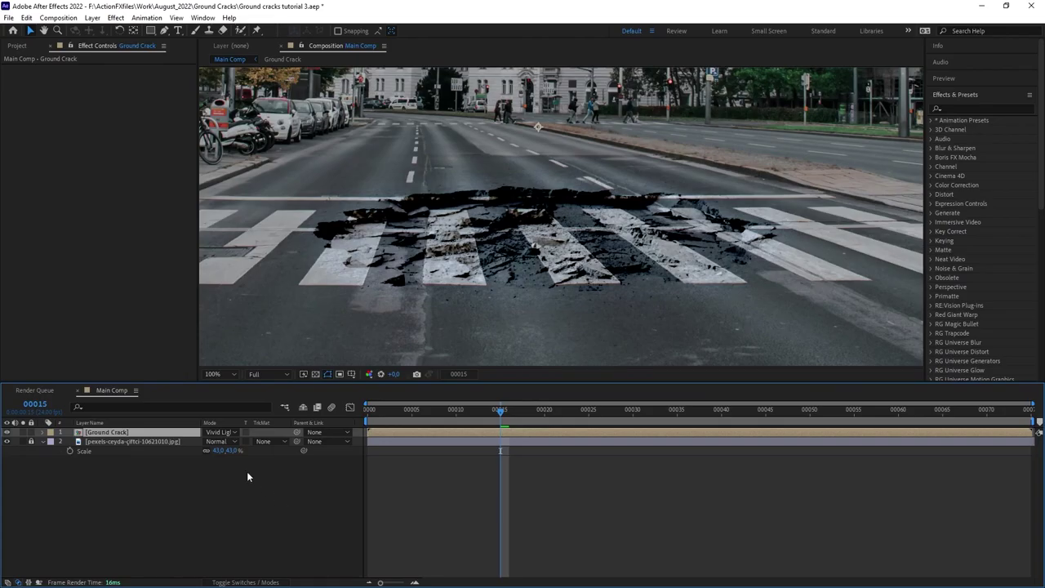
Step: Reset the crack to Normal, then settle on the Hard Light blend mode
left_click(217, 432)
left_click(245, 111)
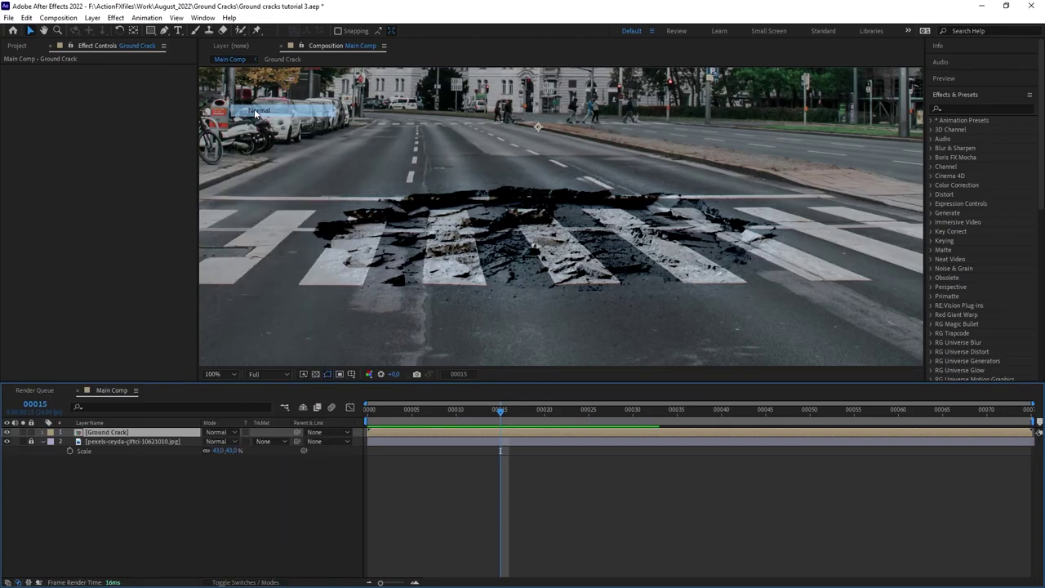
left_click(214, 433)
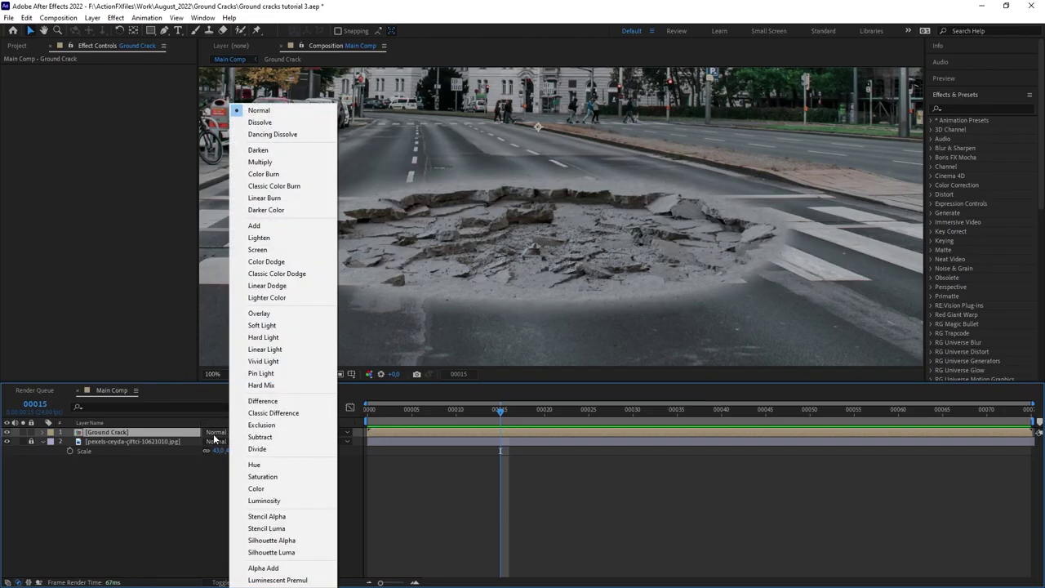
left_click(263, 337)
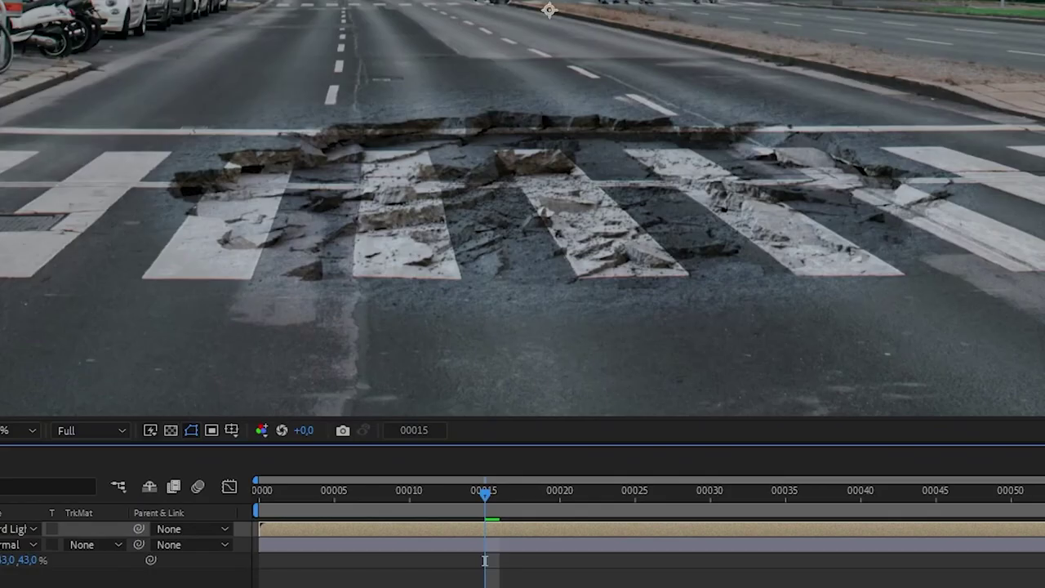
left_click(952, 105)
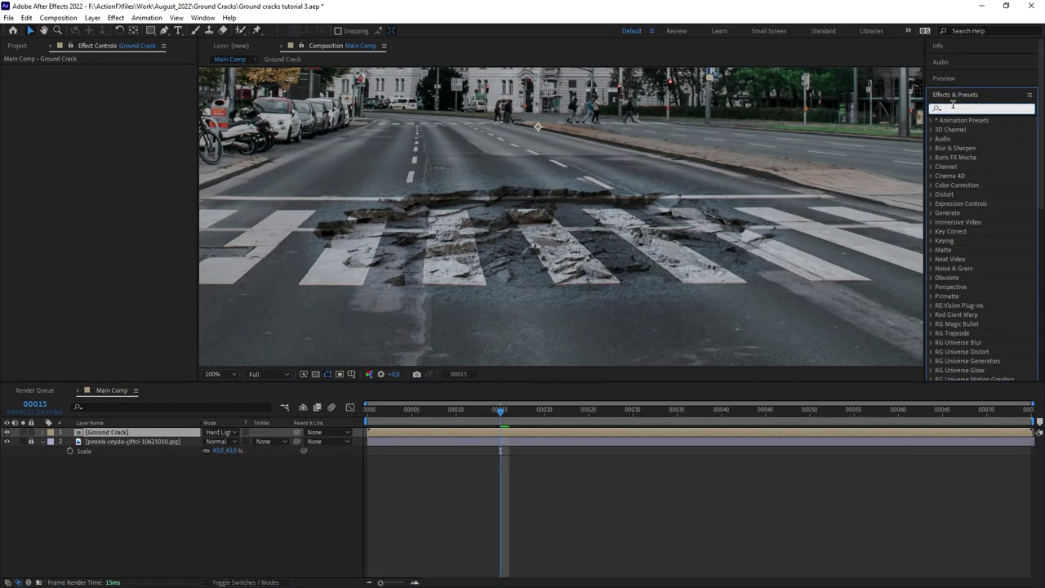
Step: Apply the Tint effect to the Ground Crack layer
type("tint")
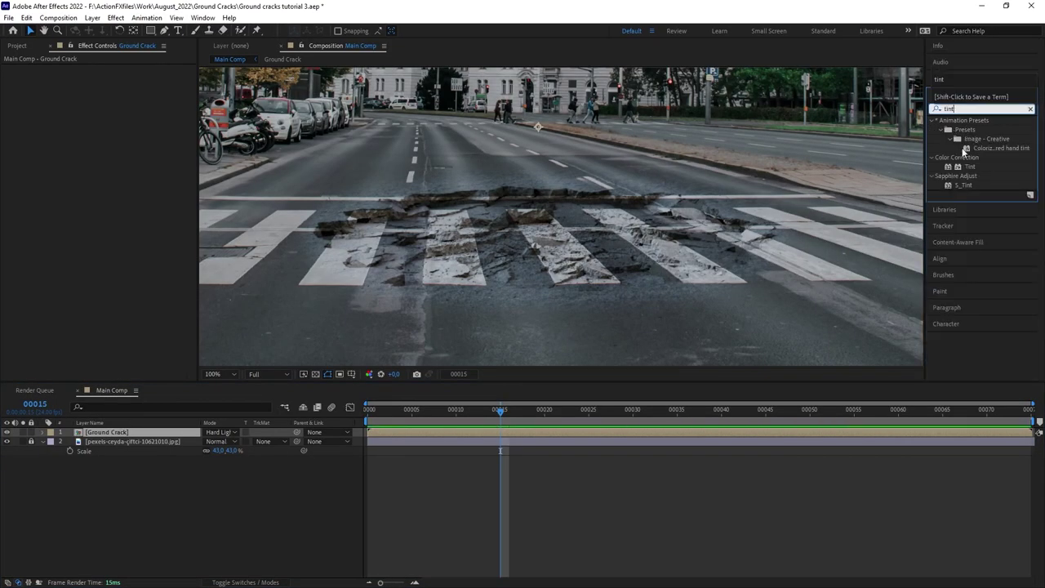
left_click(970, 167)
left_click_drag(970, 165, 157, 430)
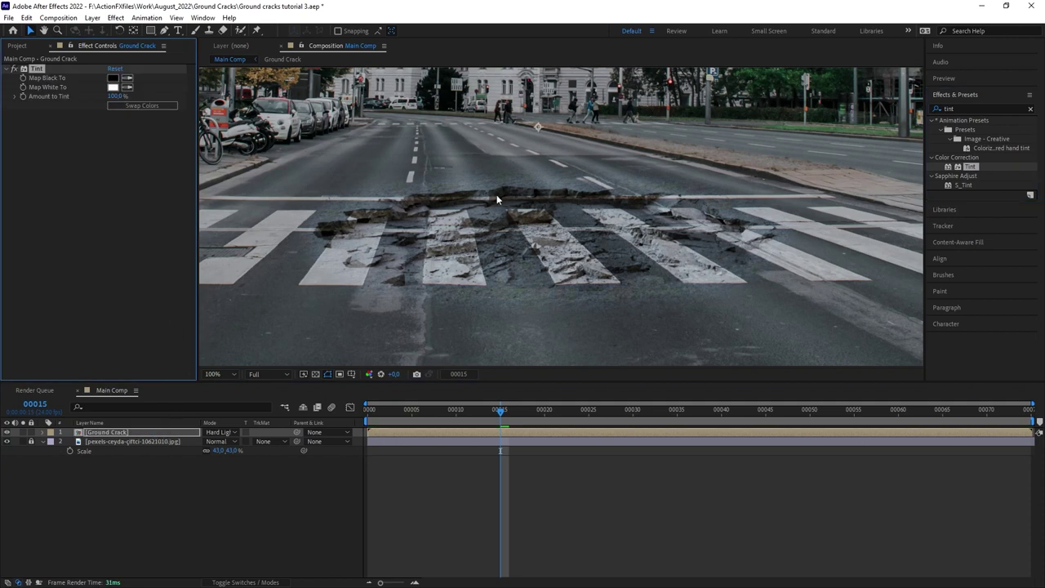
Step: Add a Curves effect to the crack and pull the curve down slightly to darken it
key("ctrl+5")
type("curve")
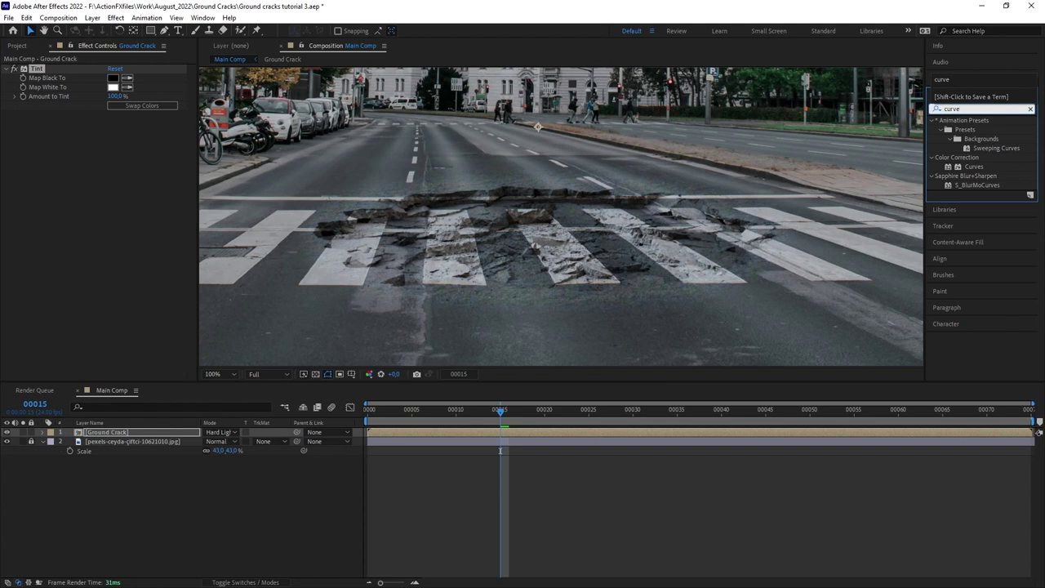
left_click_drag(973, 167, 135, 277)
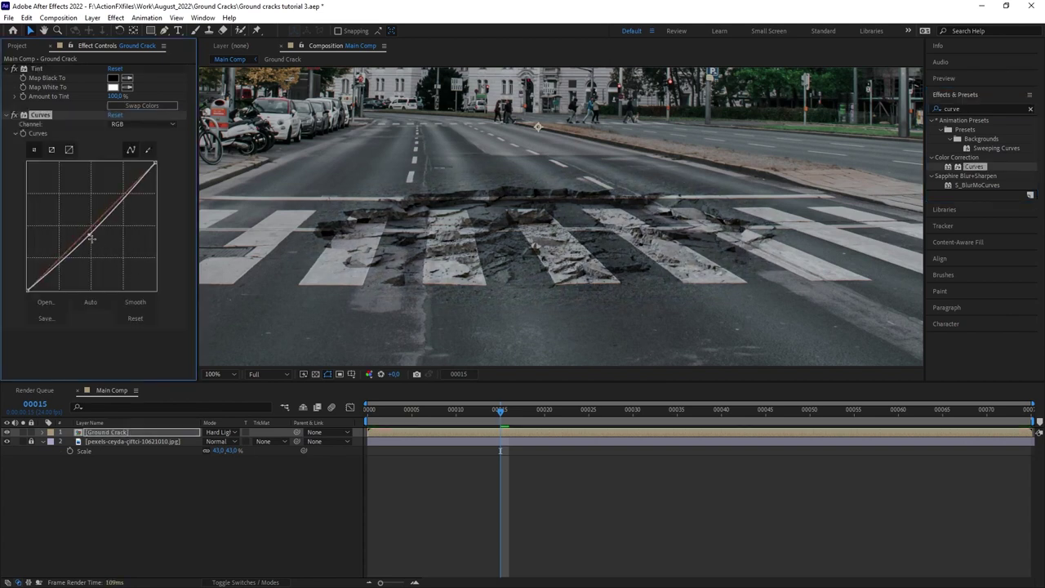
left_click_drag(91, 238, 94, 243)
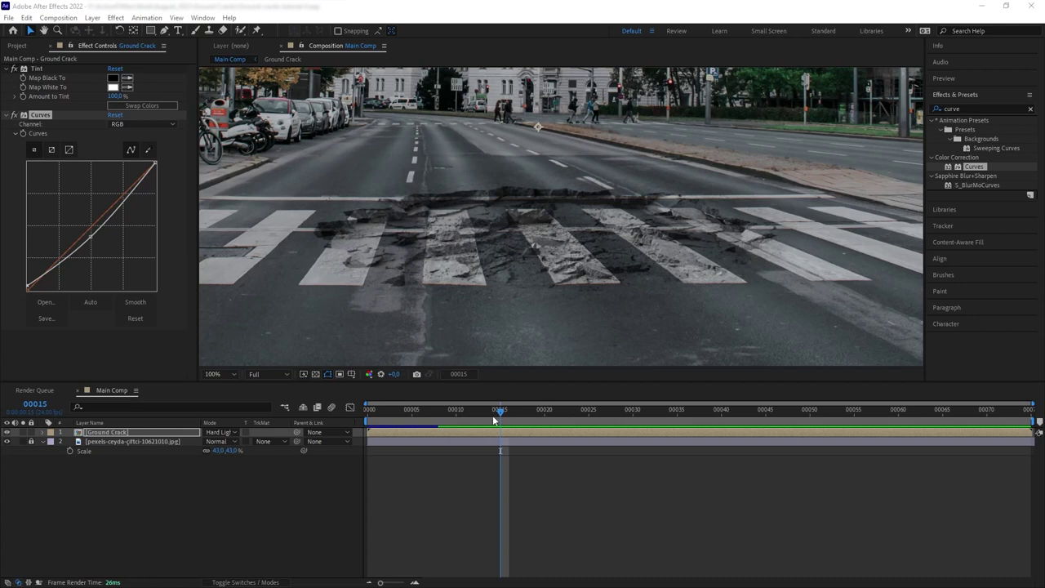
Step: Duplicate the Ground Crack layer and delete the Curves effect from the copy
left_click_drag(493, 418, 412, 431)
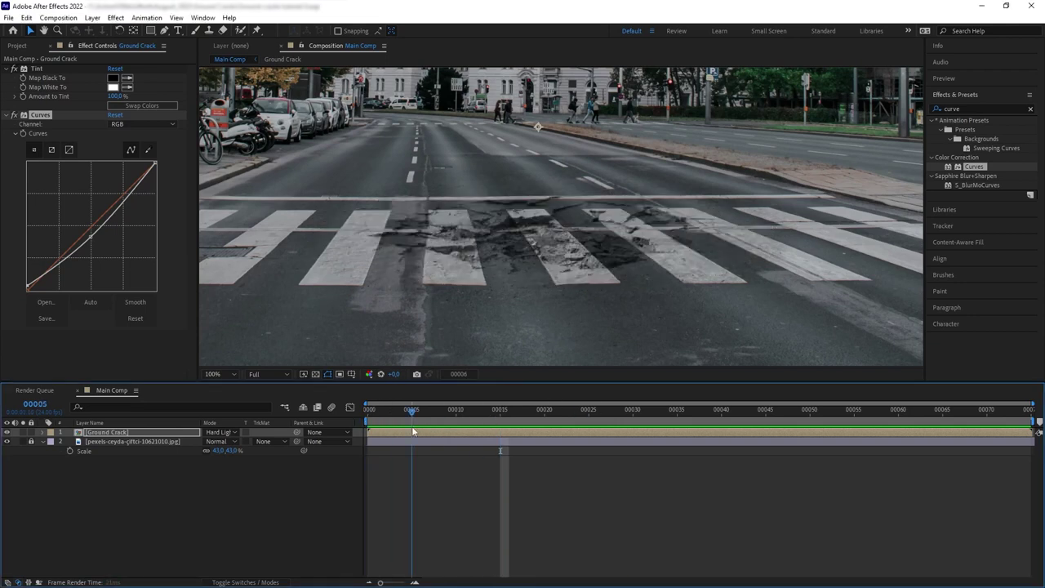
key("space")
left_click_drag(535, 426, 509, 436)
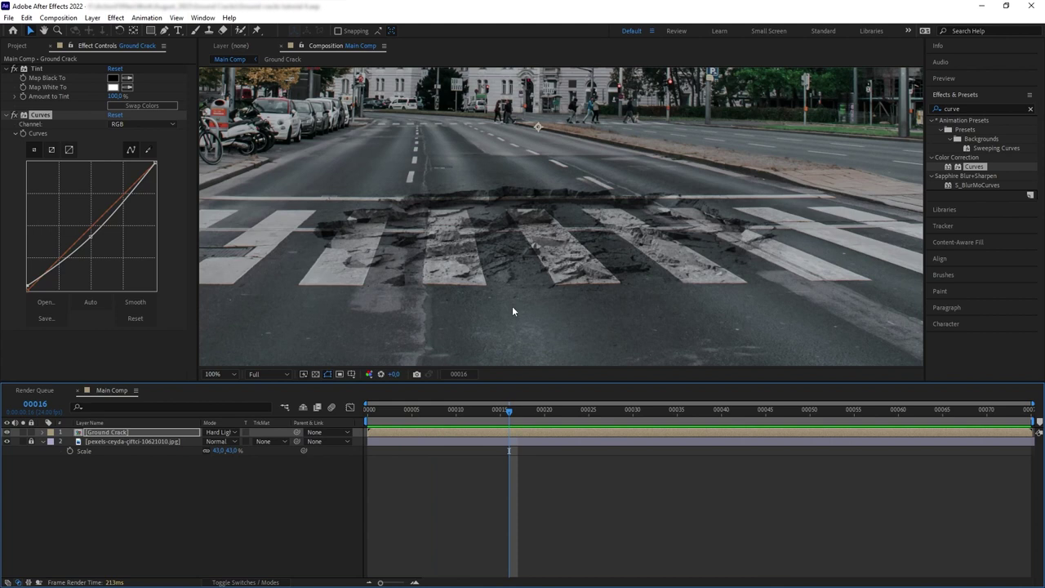
left_click(141, 433)
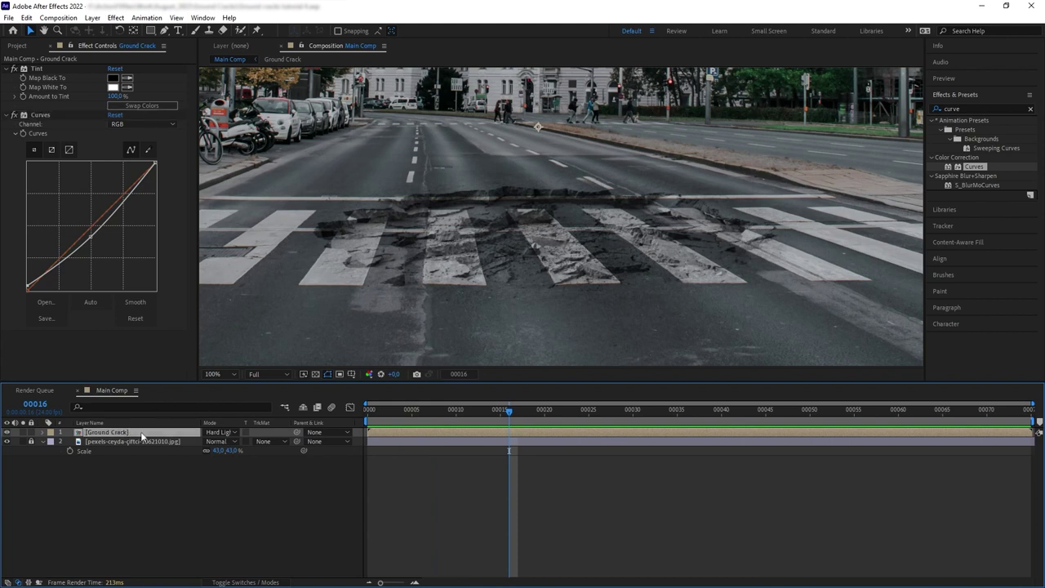
key("ctrl+d")
left_click(41, 114)
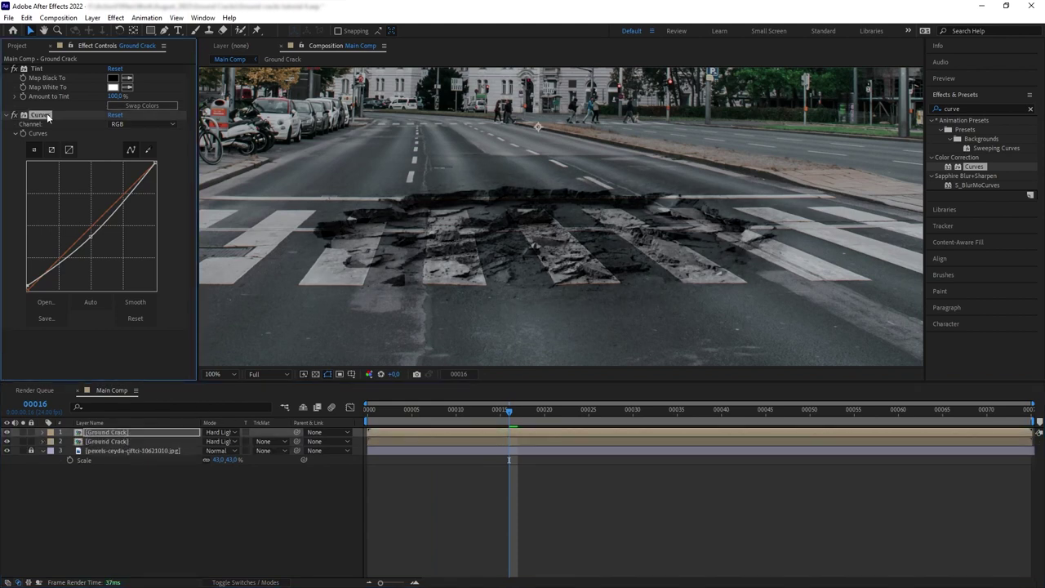
key("Delete")
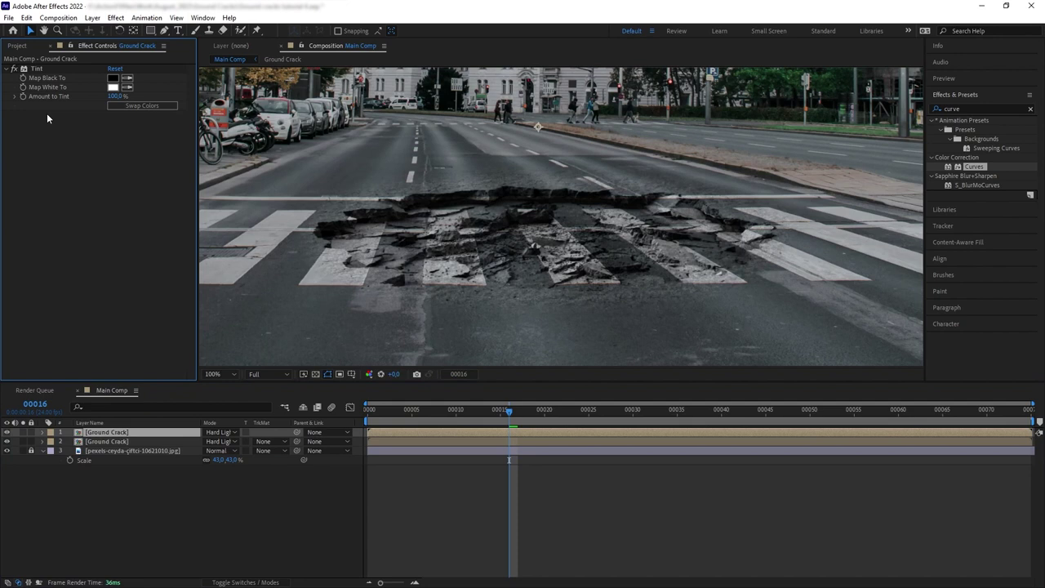
Step: Rename the copy 'Displace Source' and turn off its visibility
right_click(106, 432)
left_click(128, 396)
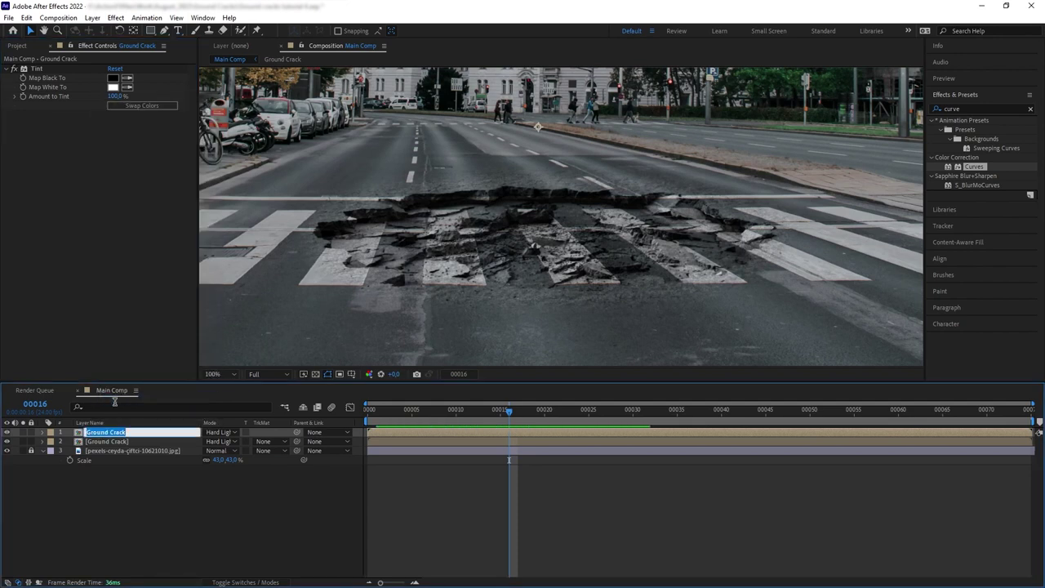
type("Displace Source")
key("Return")
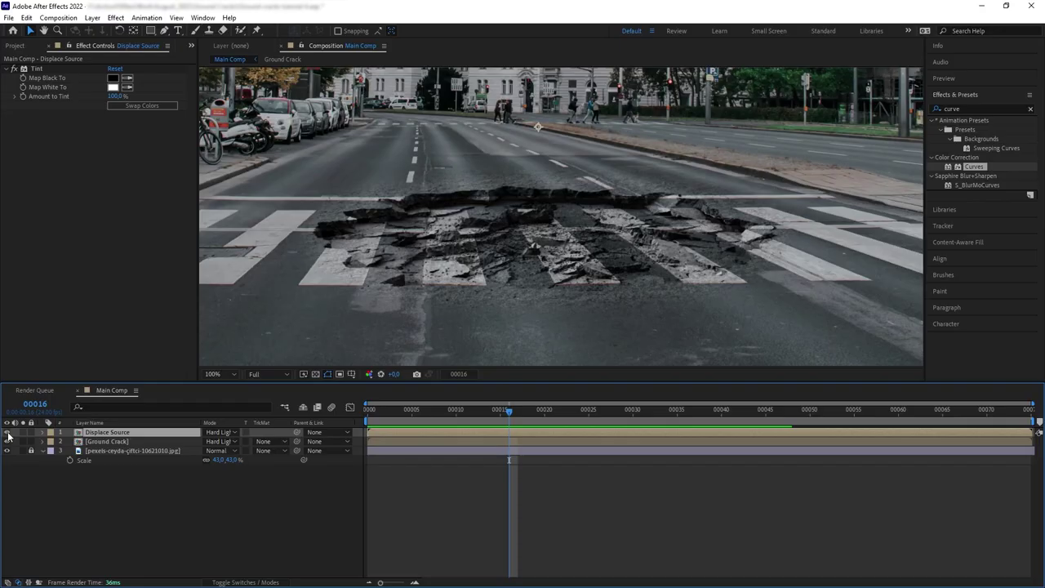
left_click(7, 433)
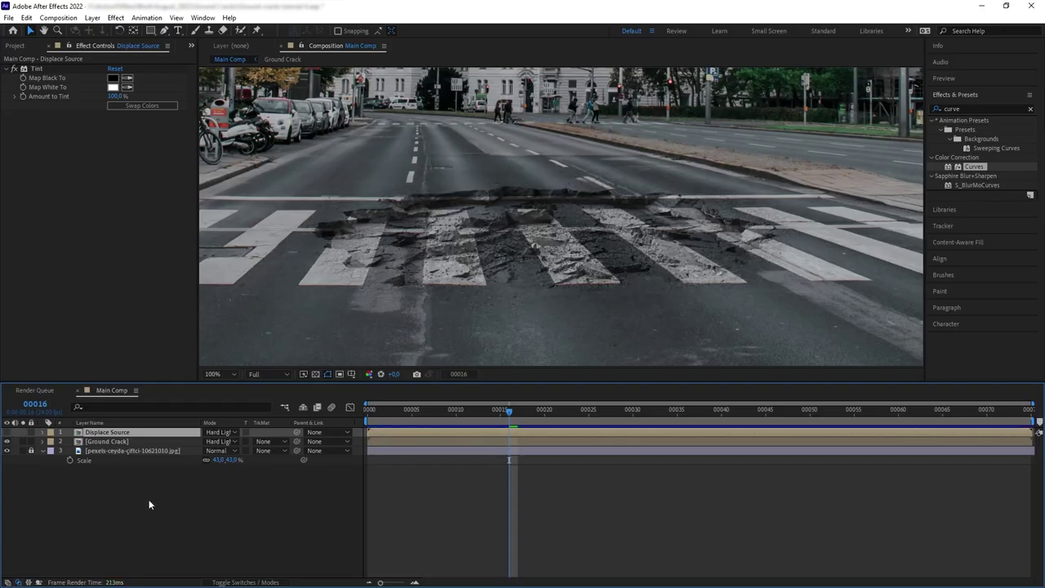
Step: Create a new adjustment layer and place it below Ground Crack
left_click(93, 18)
mouse_move(106, 30)
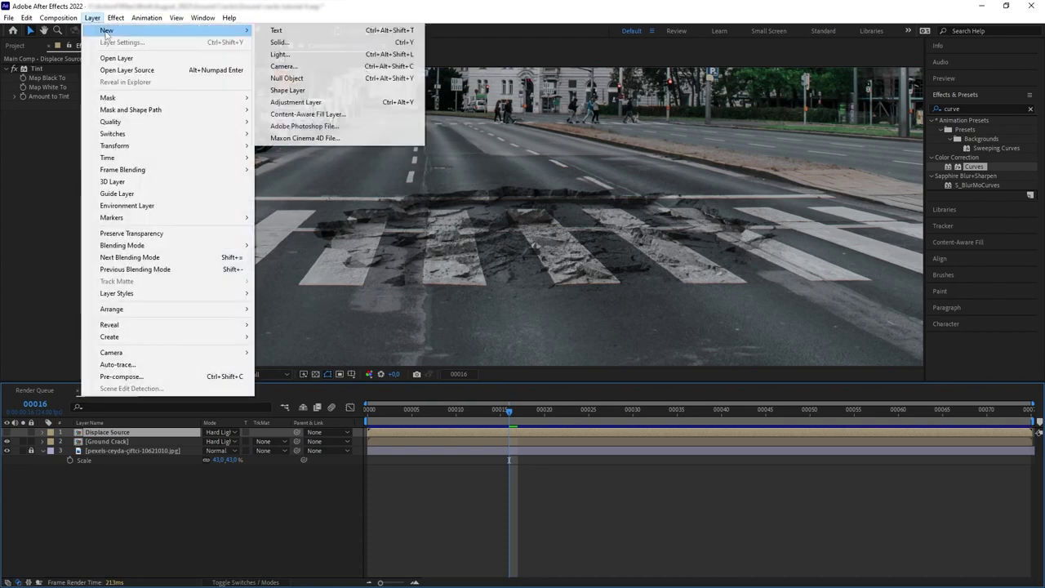
left_click(291, 101)
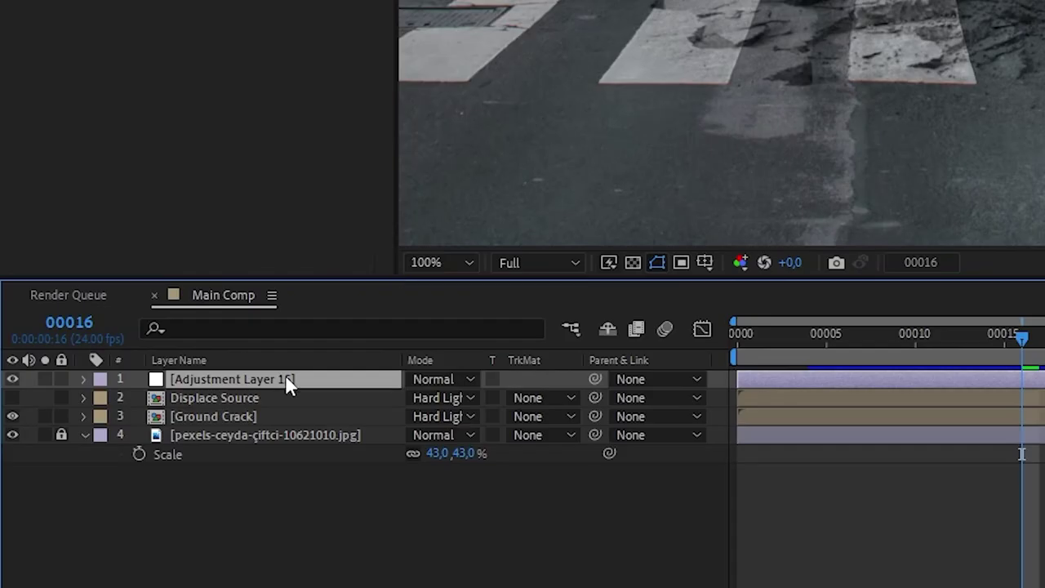
left_click_drag(143, 435, 203, 451)
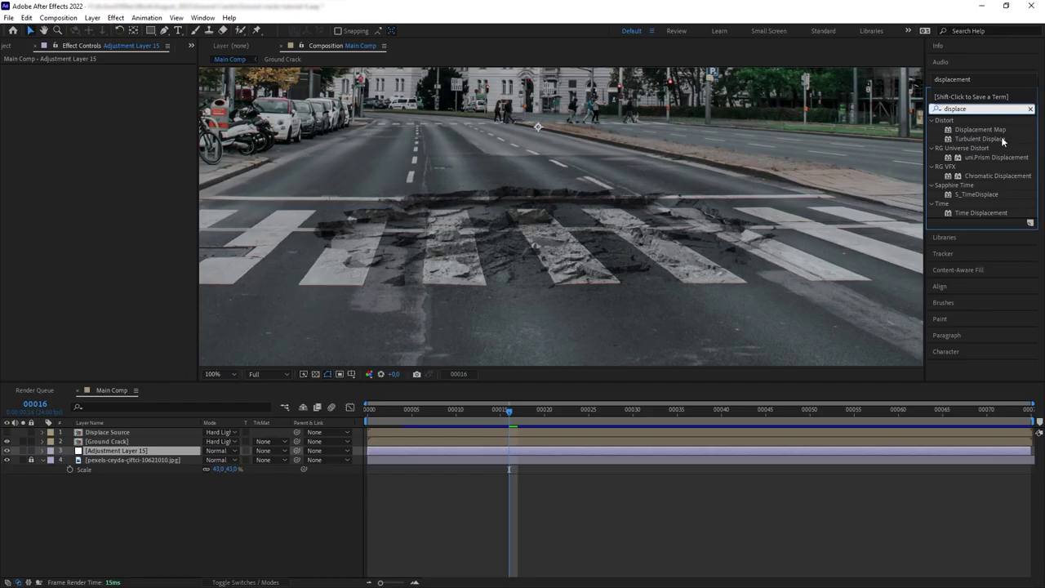
Step: Apply Displacement Map using Displace Source, Effects & Masks, horizontal -27 and vertical 16
left_click_drag(980, 129, 149, 452)
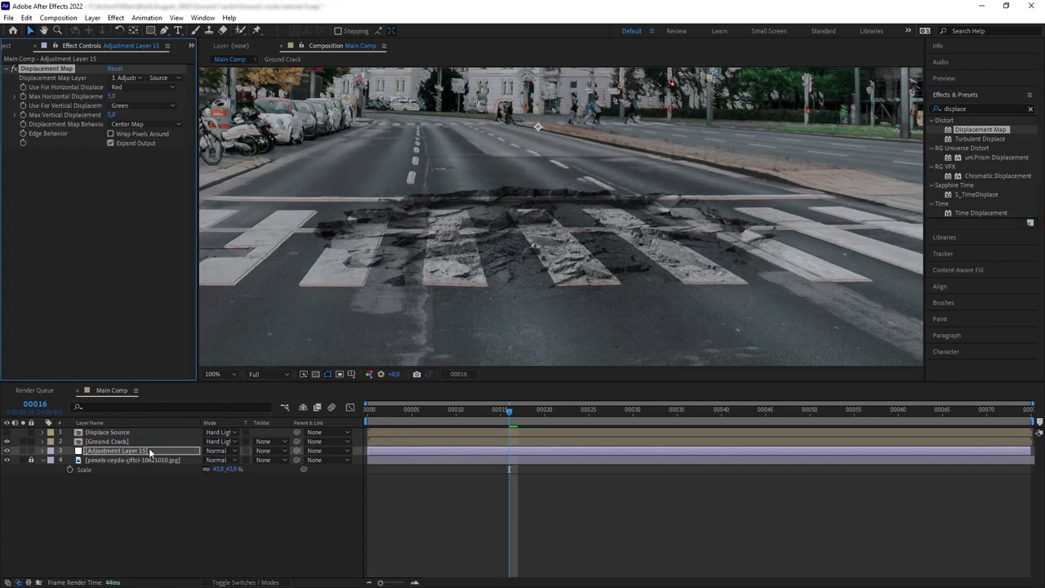
left_click(129, 80)
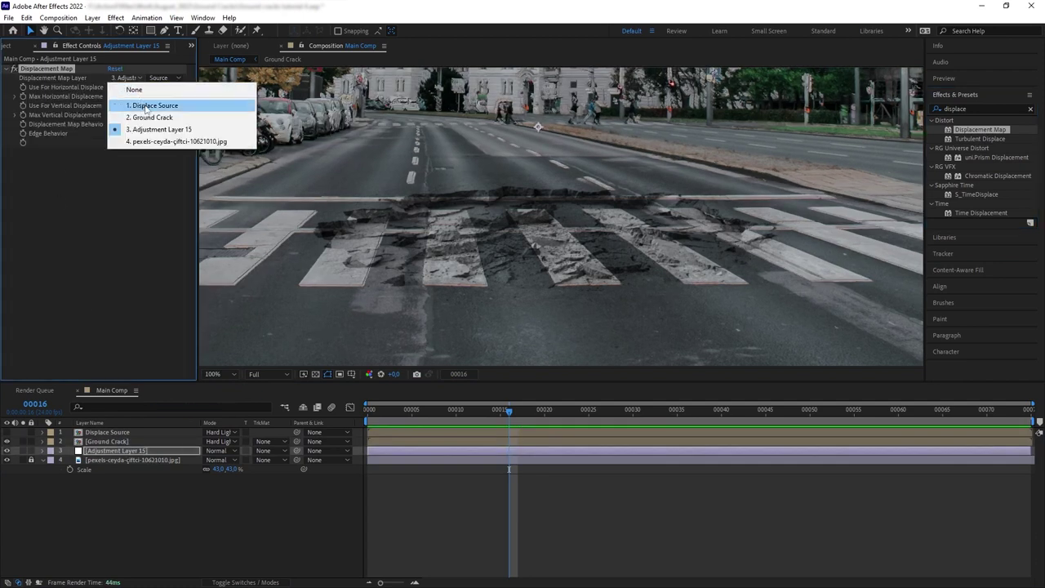
left_click(145, 104)
left_click(167, 79)
left_click(187, 116)
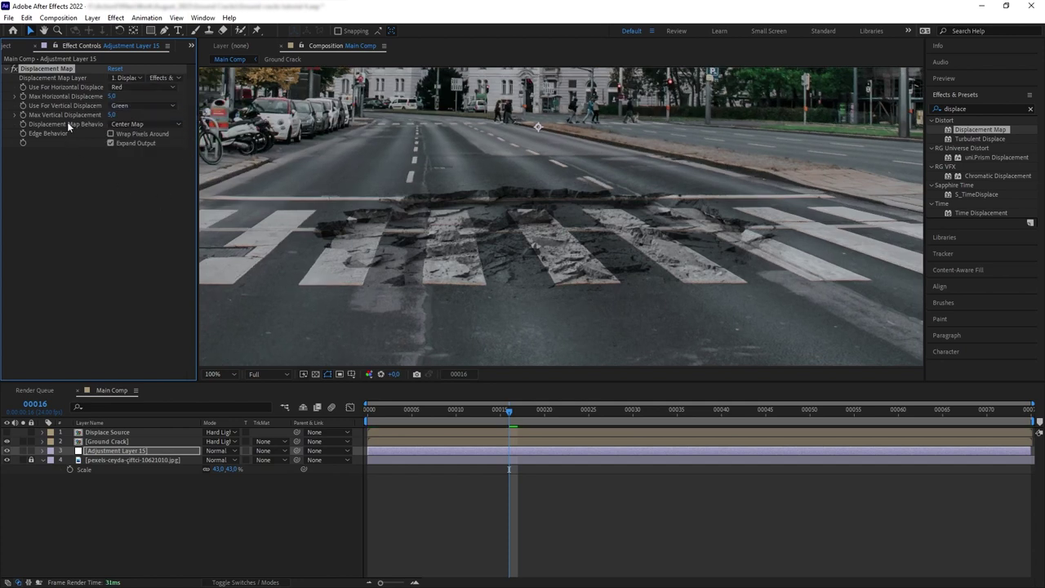
left_click_drag(112, 96, 99, 98)
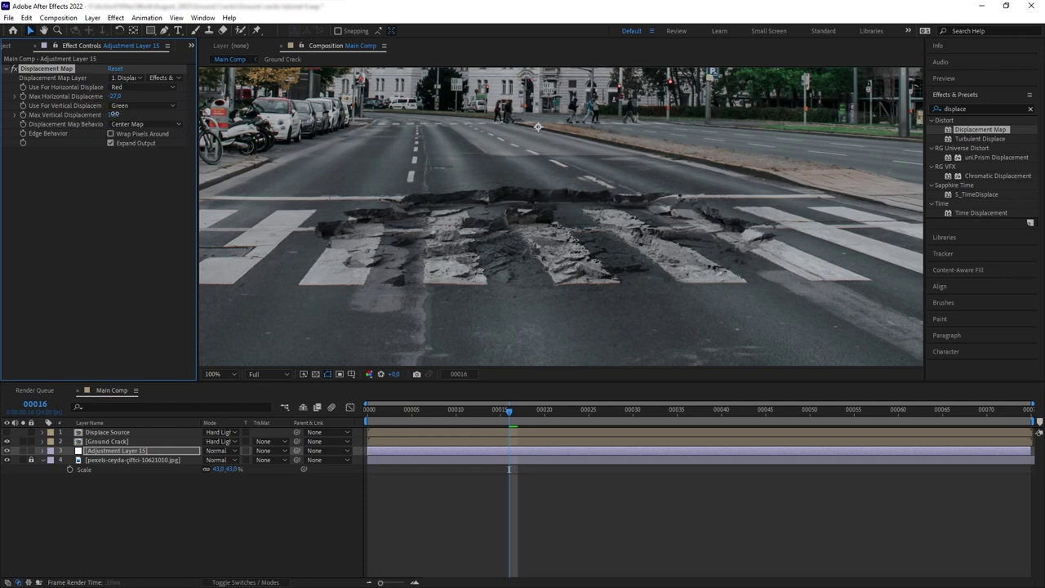
left_click_drag(114, 114, 116, 114)
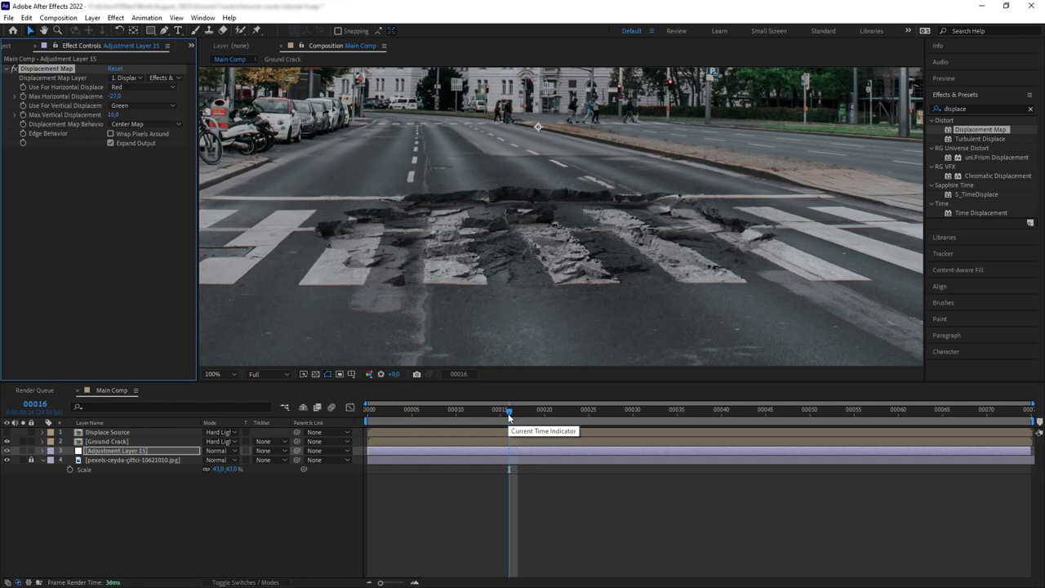
mouse_move(507, 415)
left_mouse_down()
mouse_move(361, 419)
mouse_move(504, 421)
left_mouse_up()
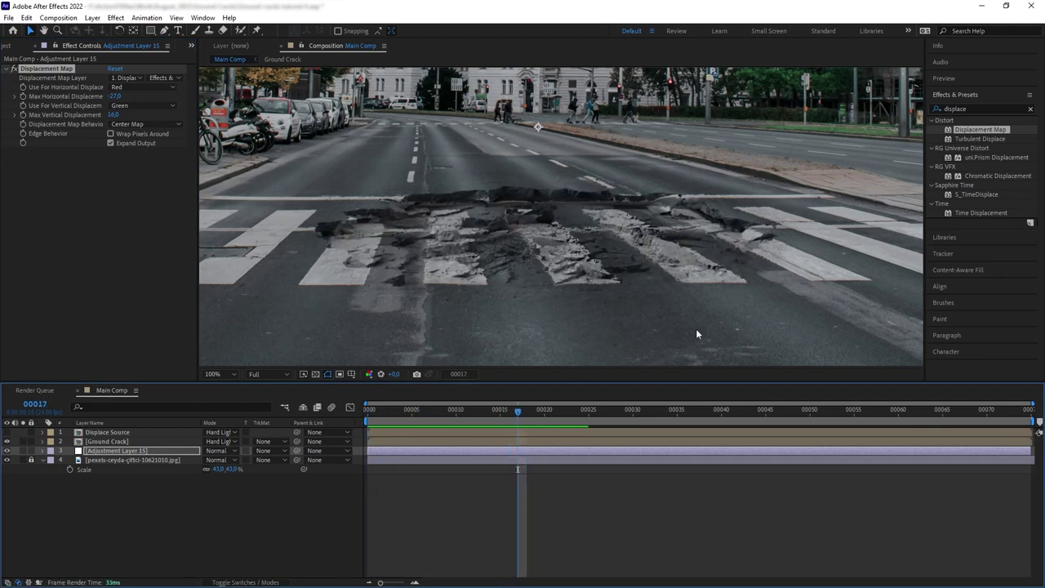
key("ctrl+5")
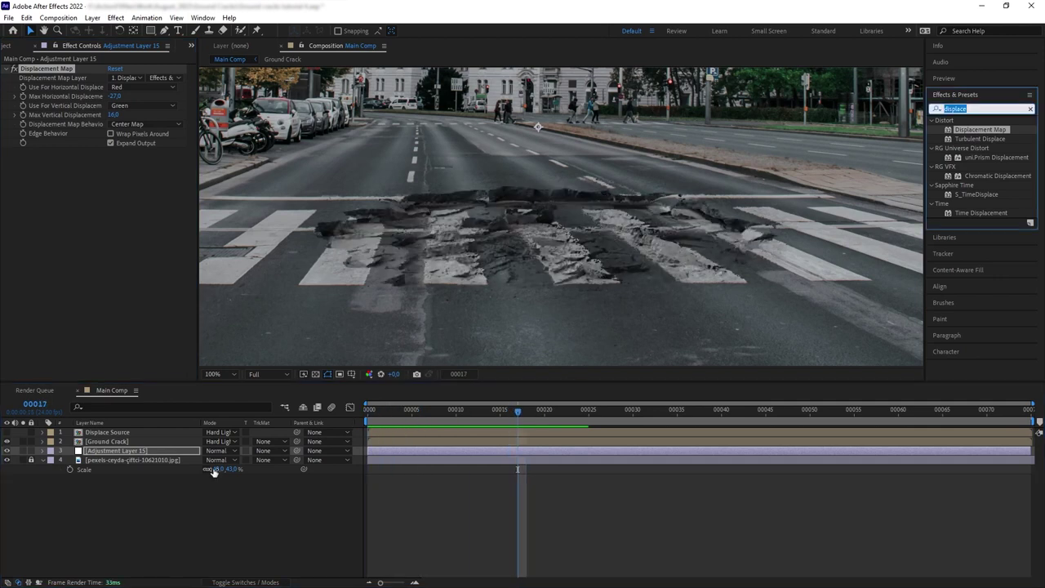
left_click(126, 437)
Step: Apply Fast Box Blur with radius 2 to Displace Source, then move to frame 13
left_click_drag(982, 185, 122, 222)
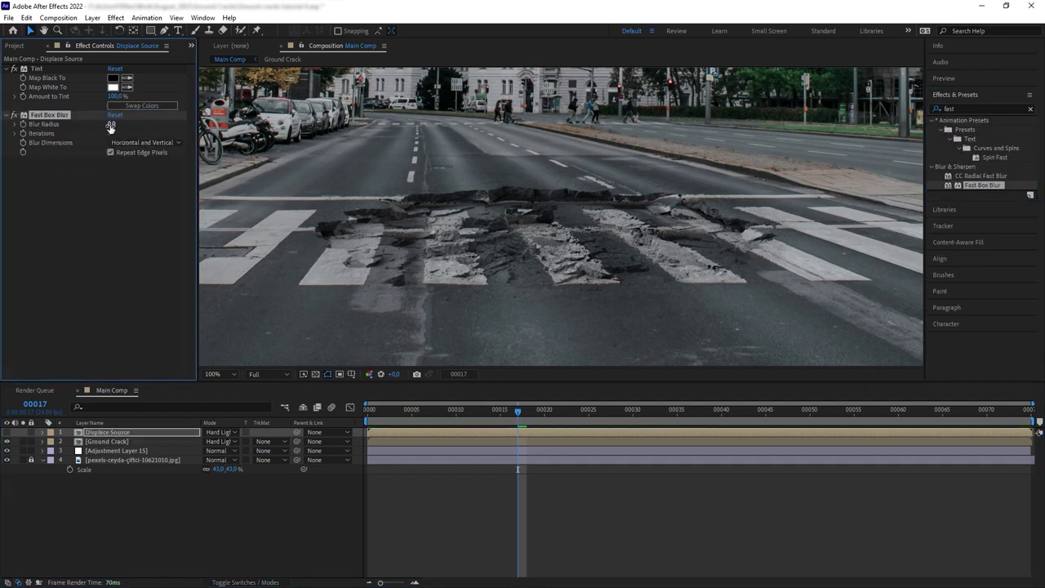
key("Return")
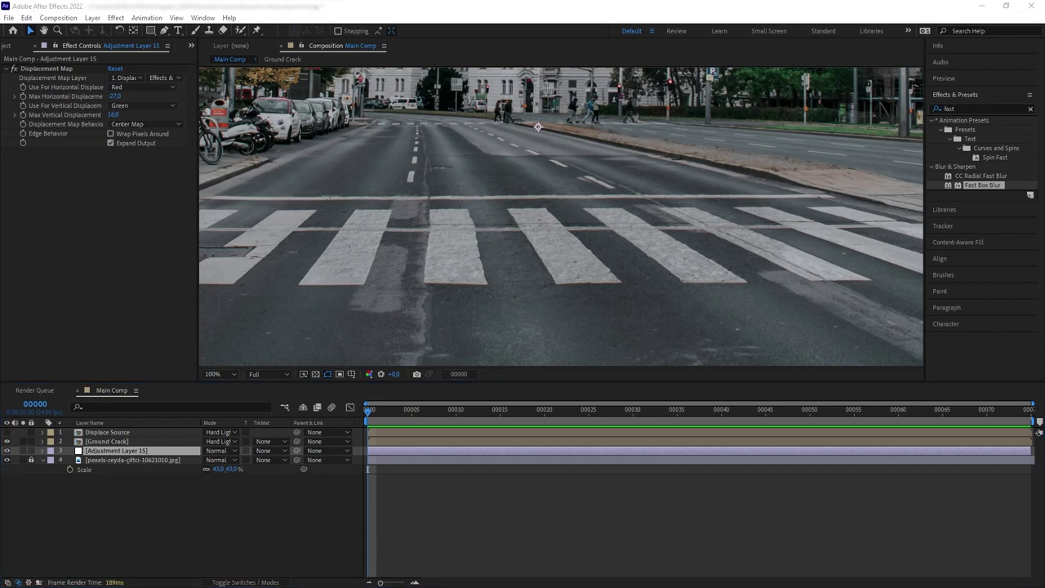
left_click_drag(369, 409, 482, 428)
Step: Draw Mask 1 around the crack on the adjustment layer and reveal its mask properties
key("g")
left_click(307, 227)
left_click(340, 268)
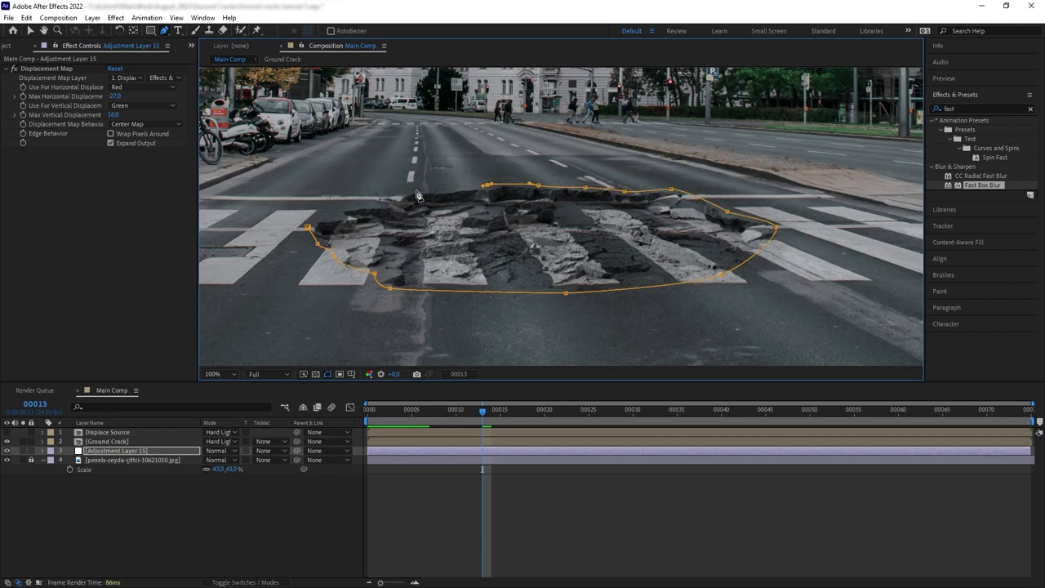
key("m")
key("m")
left_click(134, 448)
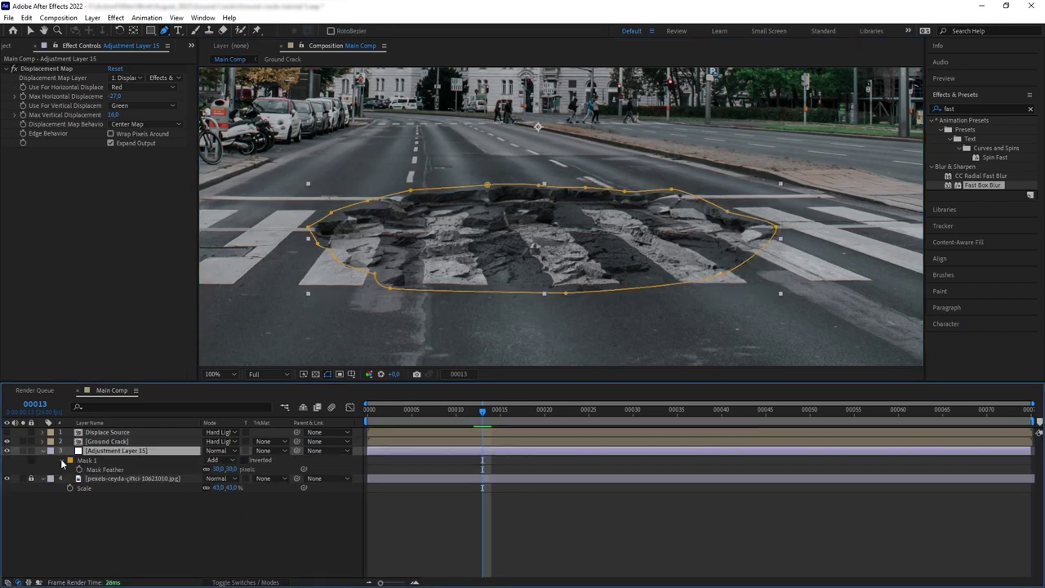
key("m")
key("m")
Step: Free-transform Mask 1 smaller at frames 7, 4 and 3, adding Mask Path keyframes
left_click(431, 409)
key("v")
key("ctrl+t")
left_click_drag(782, 241, 739, 241)
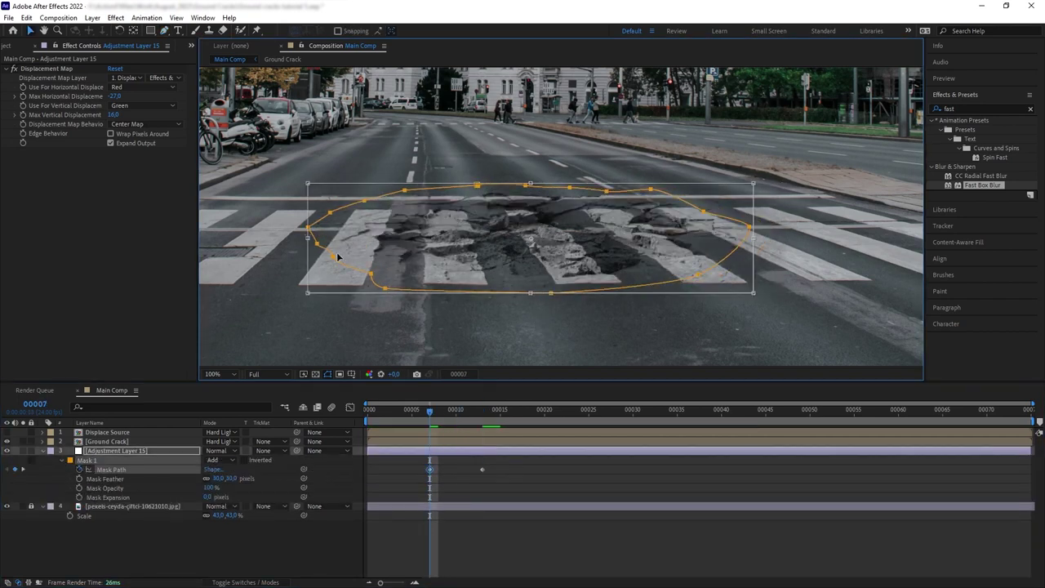
key("Return")
left_click(401, 419)
left_click(394, 415)
key("ctrl+t")
left_click_drag(349, 233, 415, 234)
left_click_drag(540, 187, 542, 224)
Step: Squash the mask into a thin band at frame 1, then scrub frames 1-11 to preview
left_click(377, 412)
key("ctrl+t")
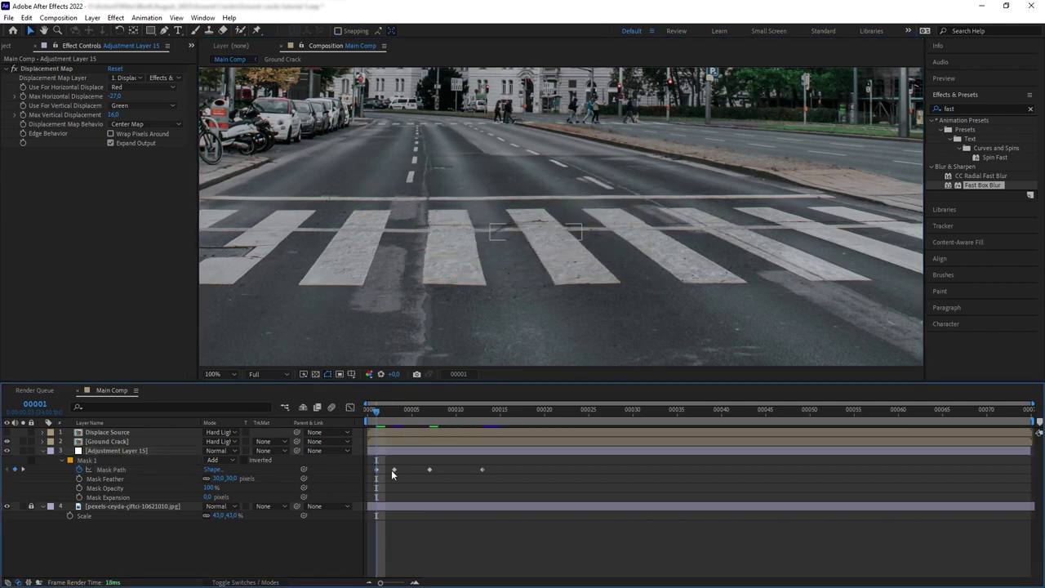
left_click_drag(376, 409, 472, 418)
left_click_drag(387, 578, 362, 574)
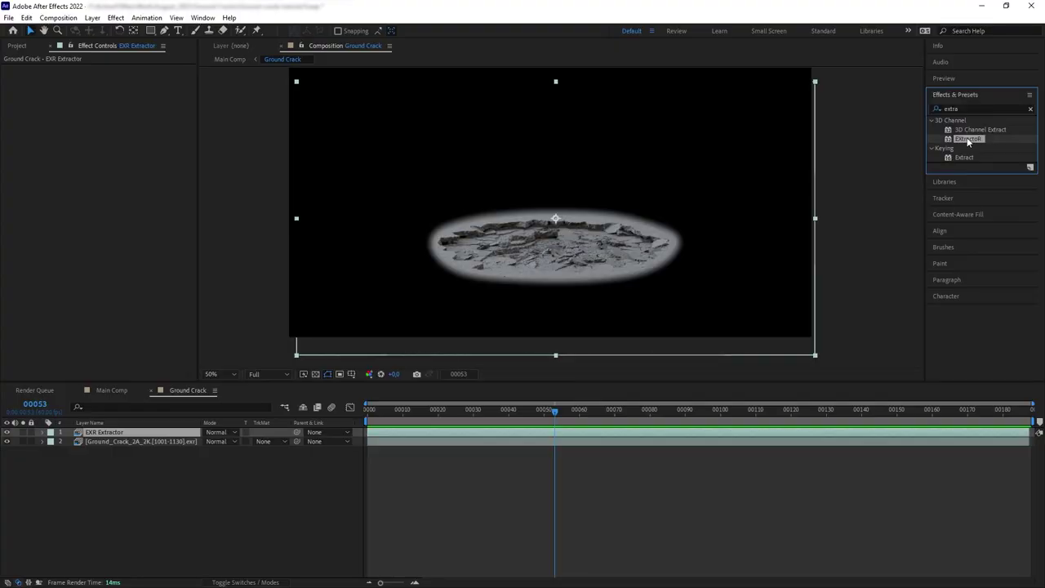
Step: Drag EXtractoR from Effects & Presets onto the Ground Crack footage layer
left_click_drag(967, 139, 707, 289)
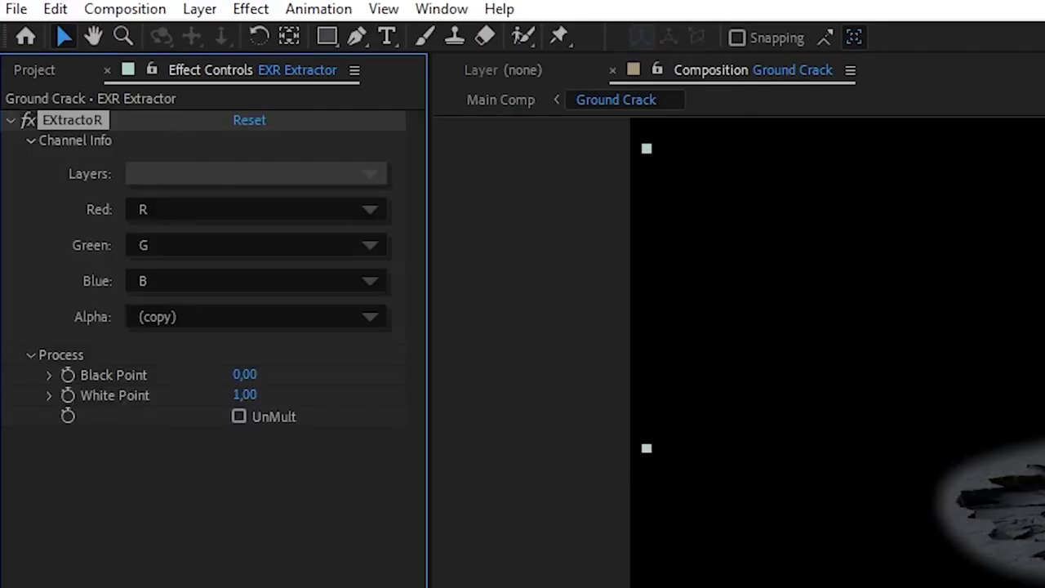
Step: Try several EXR render passes in EXtractoR, picking id_out for the red channel
left_click(306, 178)
left_click(341, 186)
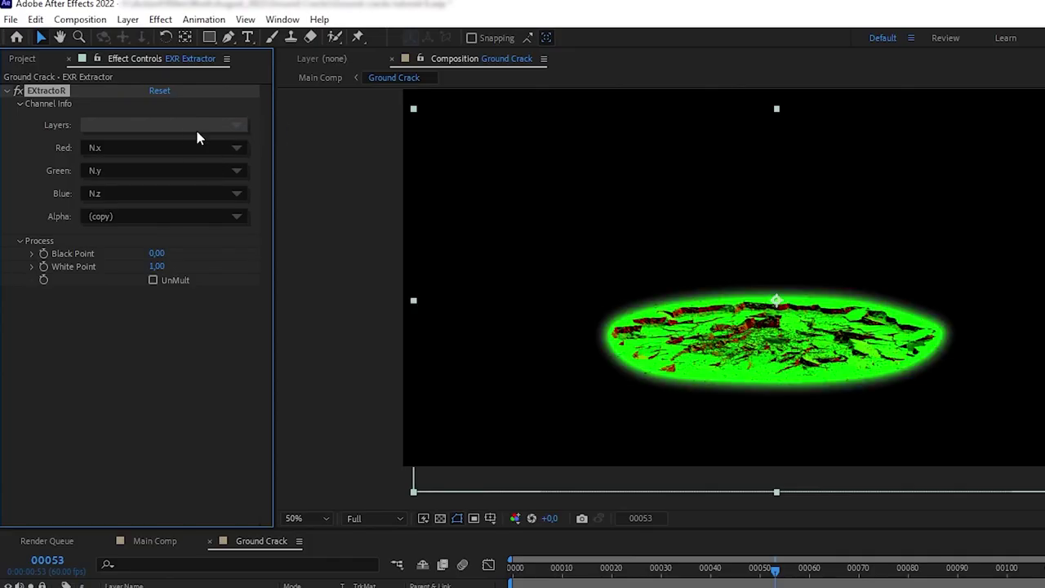
left_click(306, 177)
left_click(337, 215)
left_click(215, 152)
left_click(216, 170)
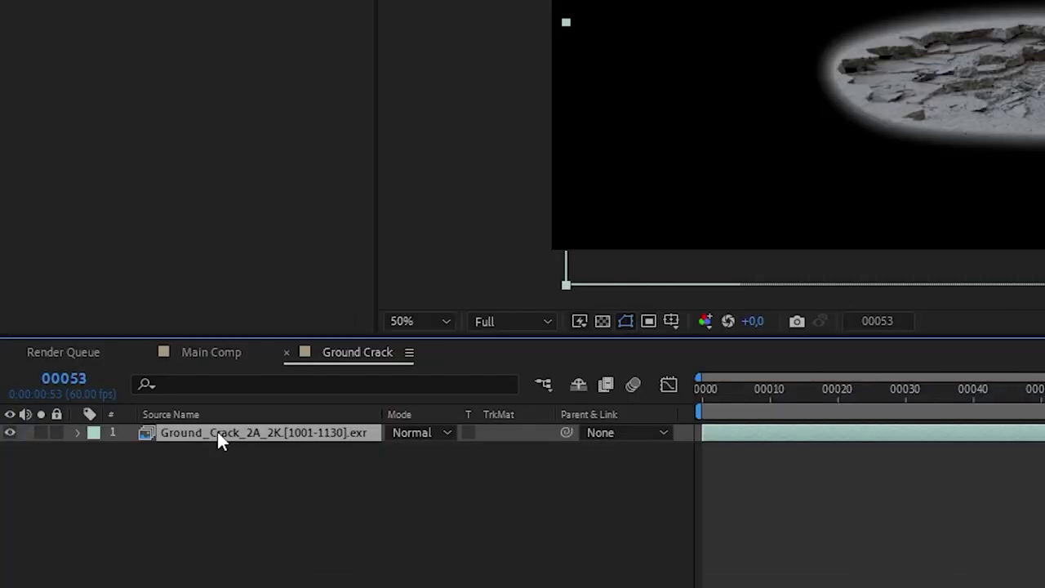
Step: Duplicate the crack layer as 'EXR Extractor' and solo the original briefly to compare
key("ctrl+d")
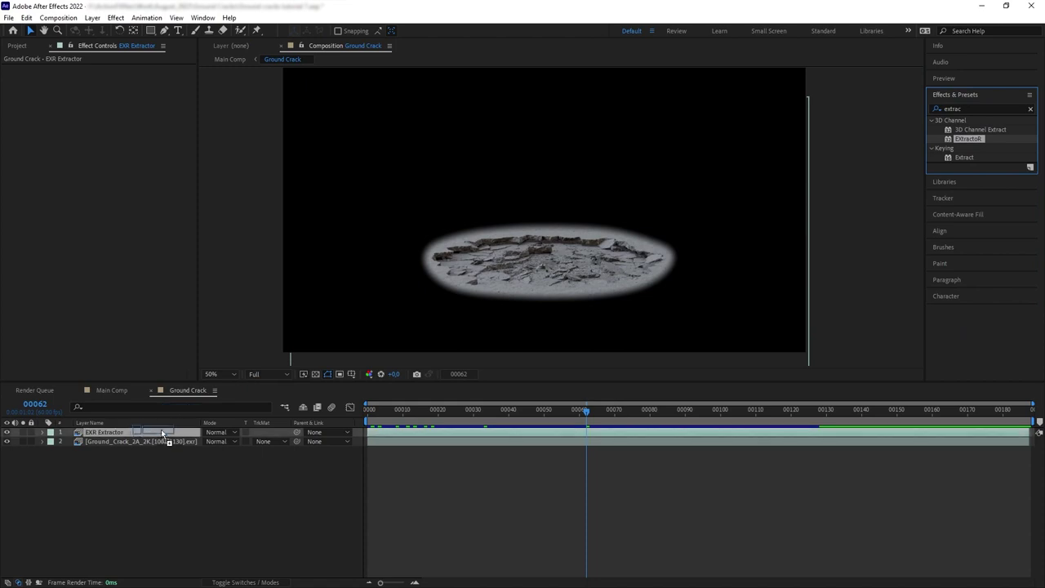
key("Return")
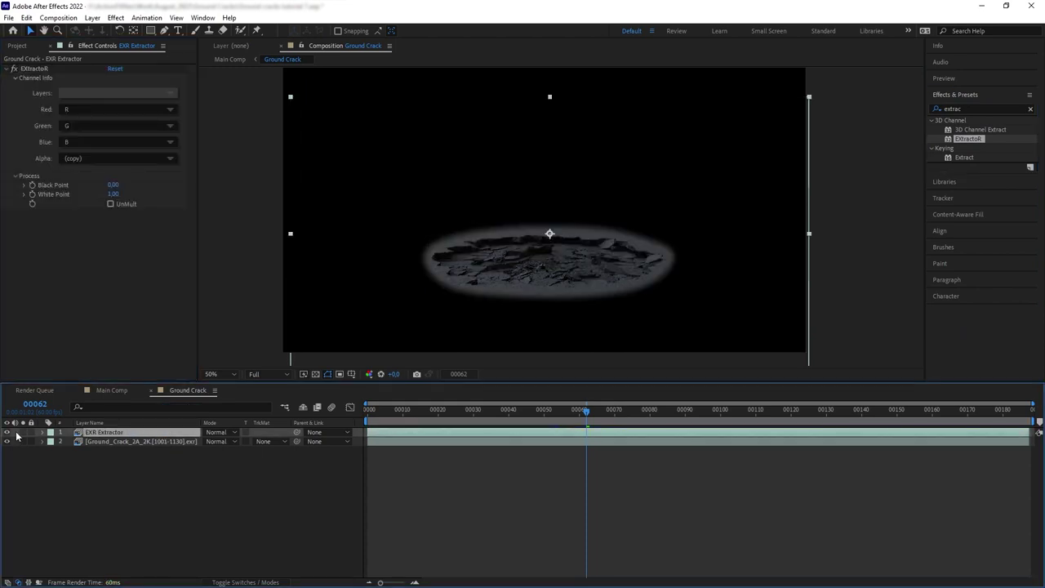
left_click(88, 441)
left_click(24, 442)
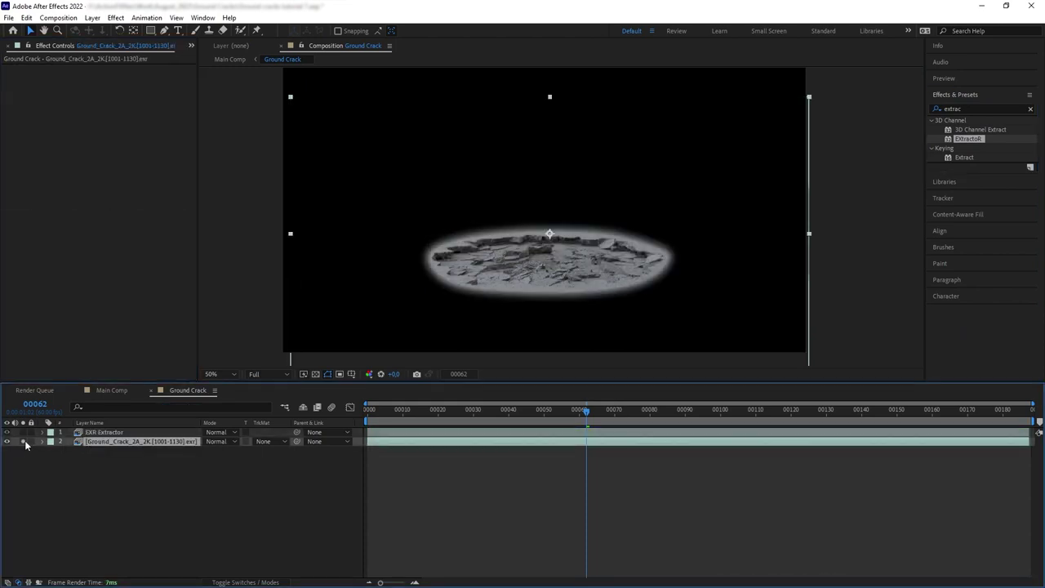
left_click(24, 442)
left_click(113, 433)
Step: Set EXR Extractor's Layers to id_out and add Shift Channels taking alpha from Blue
left_click(134, 96)
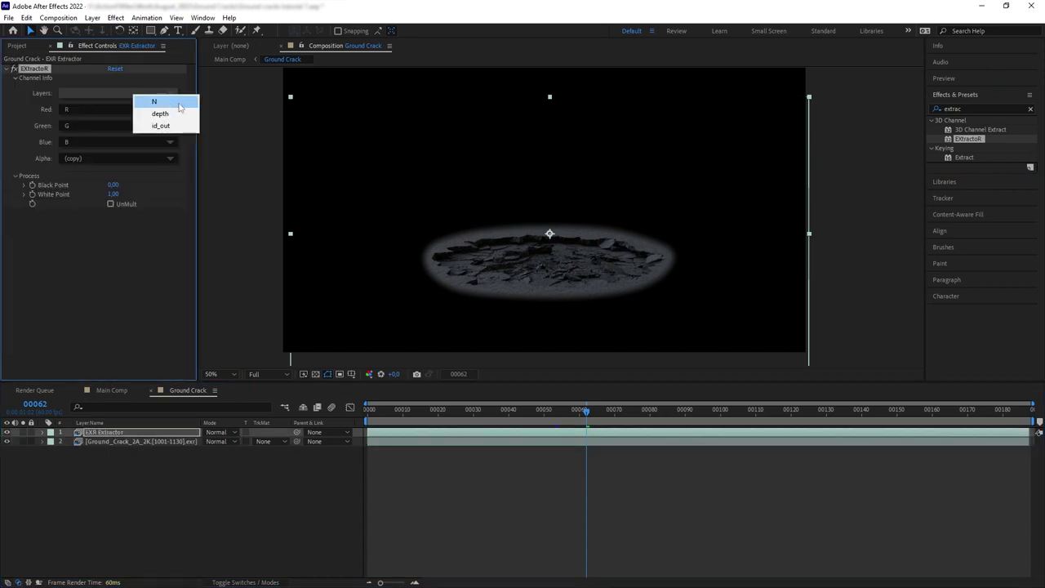
left_click(193, 127)
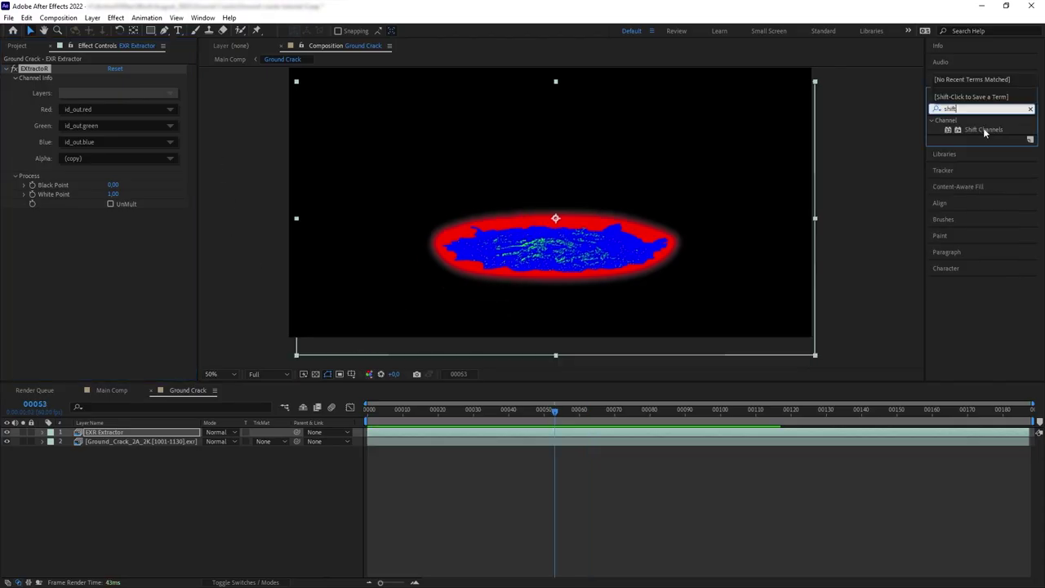
left_click_drag(984, 129, 136, 295)
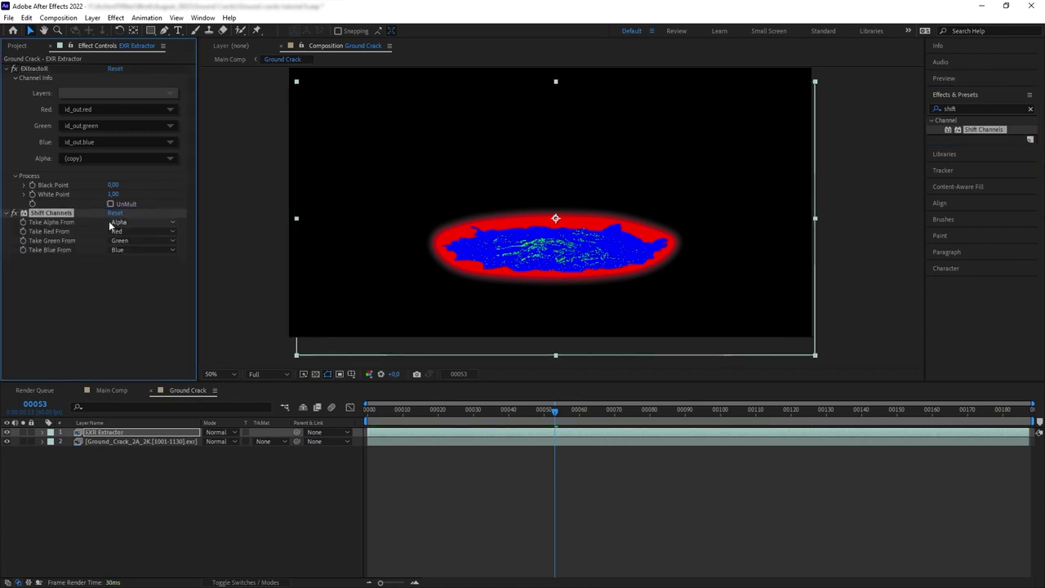
left_click(119, 222)
left_click(137, 270)
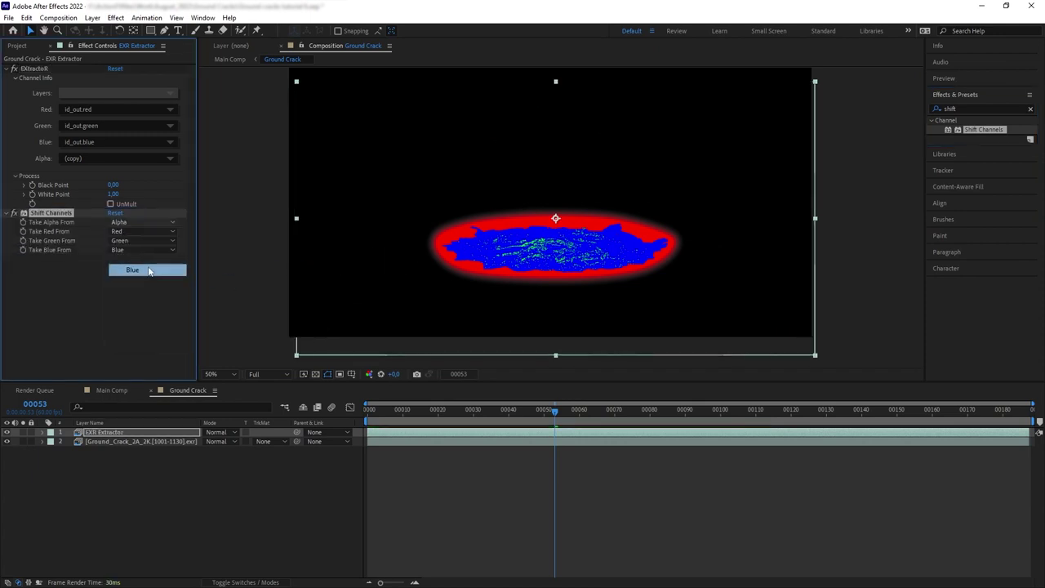
left_click(134, 432)
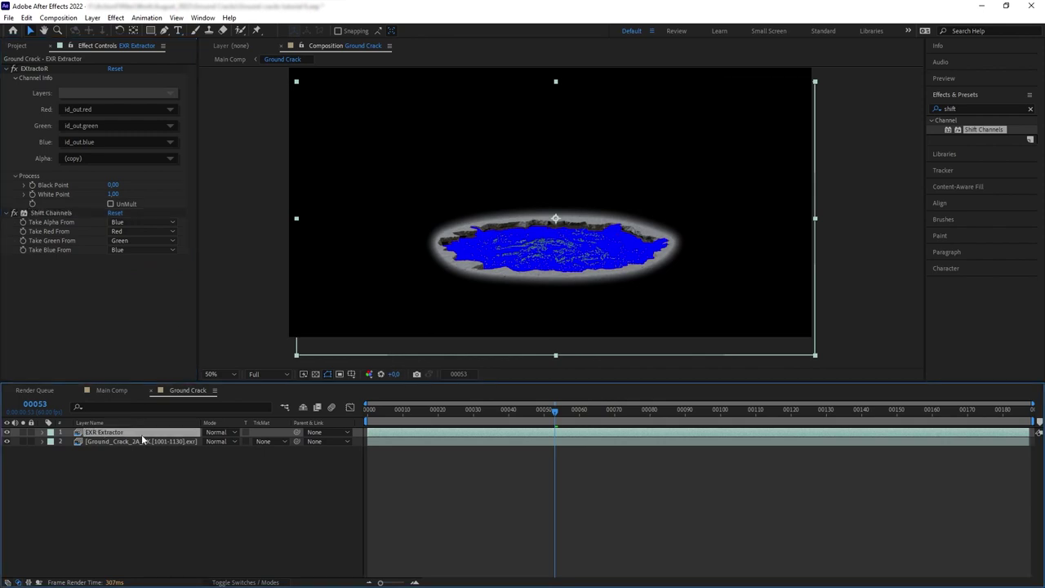
left_click(93, 18)
Step: Add an adjustment layer below EXR Extractor with Curves bowed upward to brighten
mouse_move(122, 32)
left_click(296, 102)
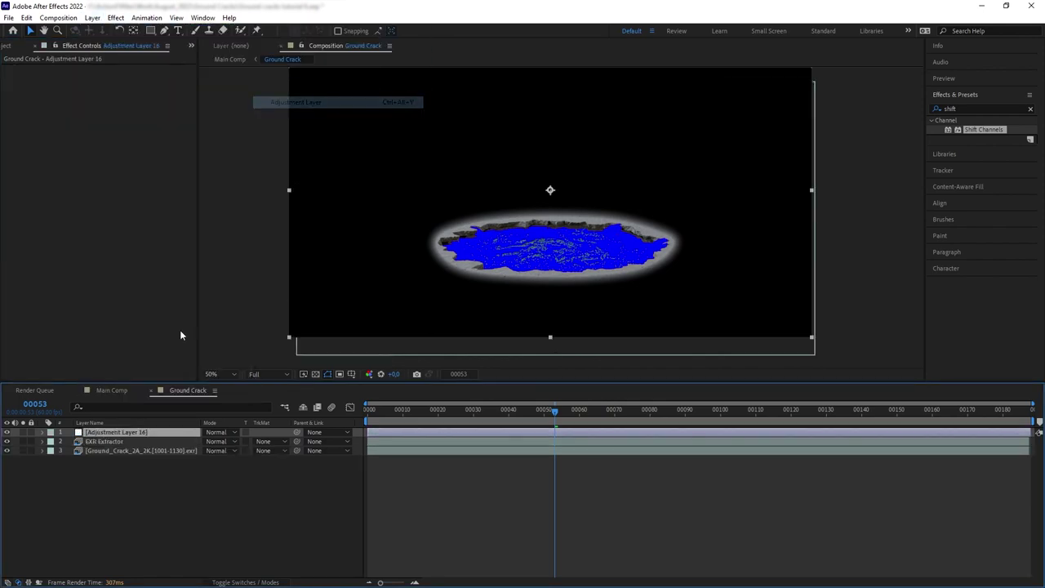
mouse_move(117, 432)
left_mouse_down()
mouse_move(136, 455)
mouse_move(131, 447)
left_mouse_up()
double_click(963, 108)
type("curve")
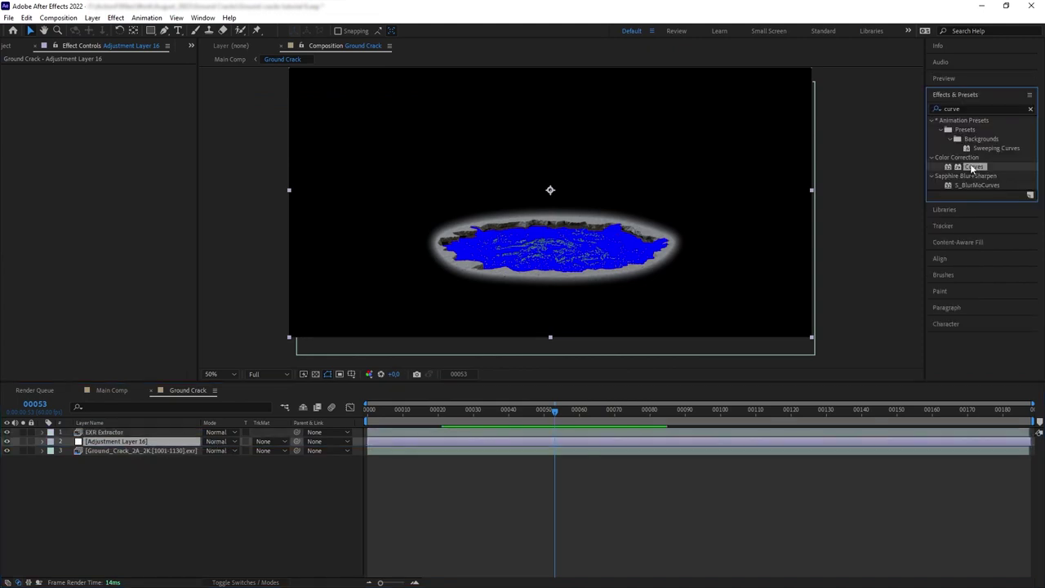
left_click_drag(971, 167, 94, 448)
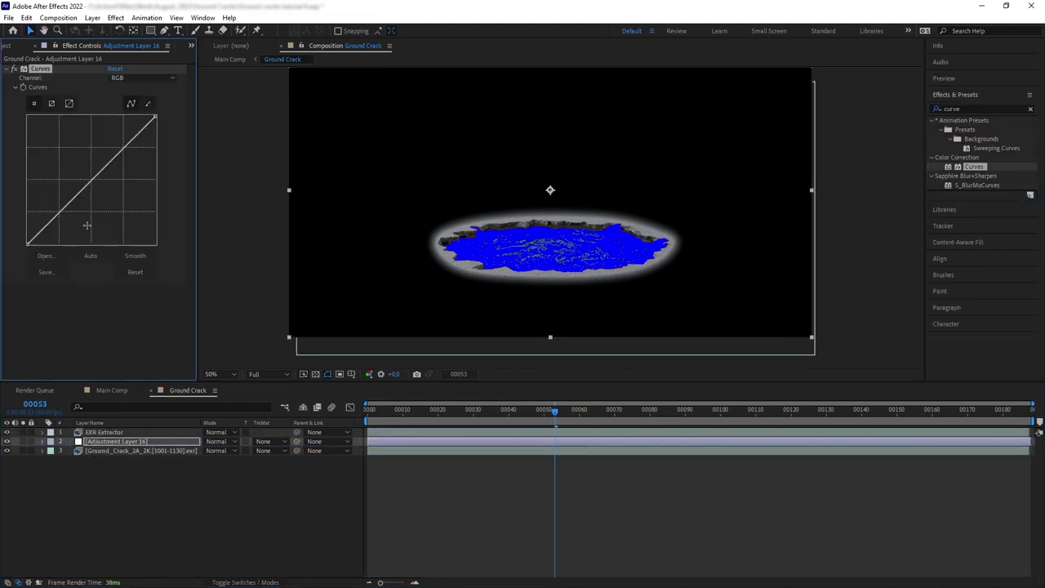
left_click_drag(84, 185, 70, 176)
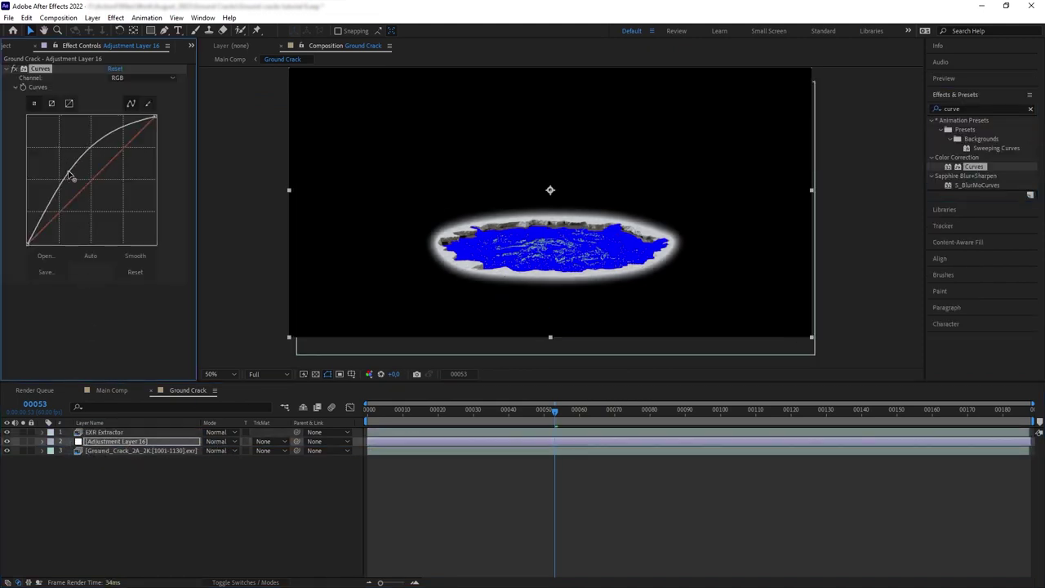
Step: Set the adjustment layer's Track Matte to EXR Extractor's alpha, compare on/off, and view Main Comp
left_click(282, 442)
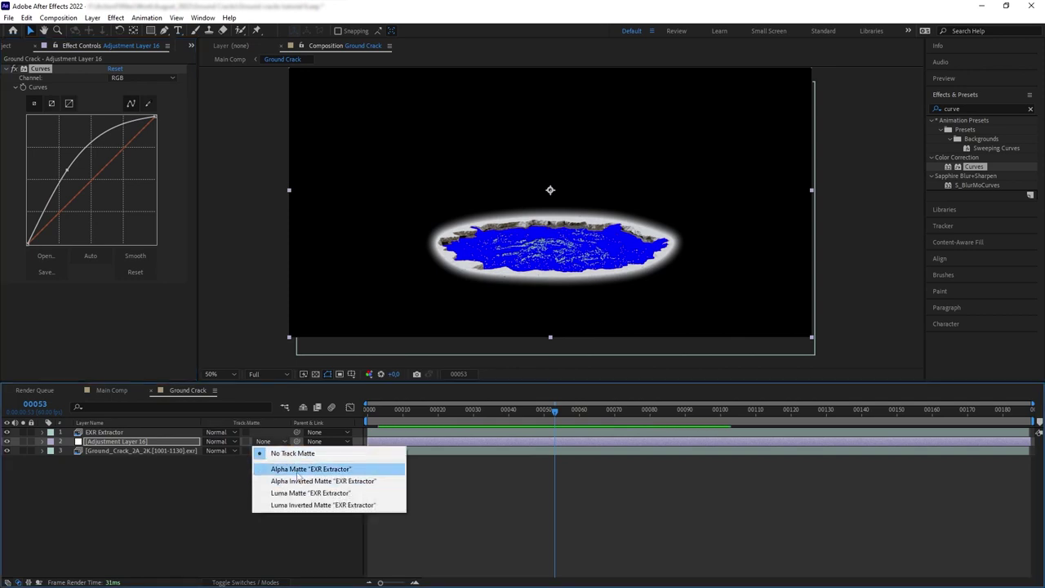
left_click(310, 469)
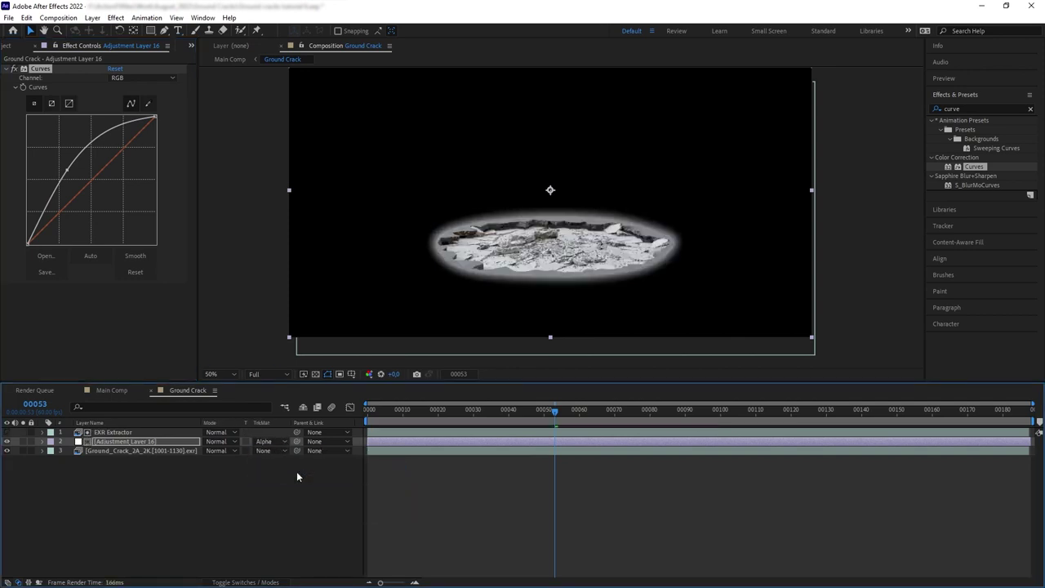
left_click(8, 442)
left_click(8, 441)
left_click(230, 59)
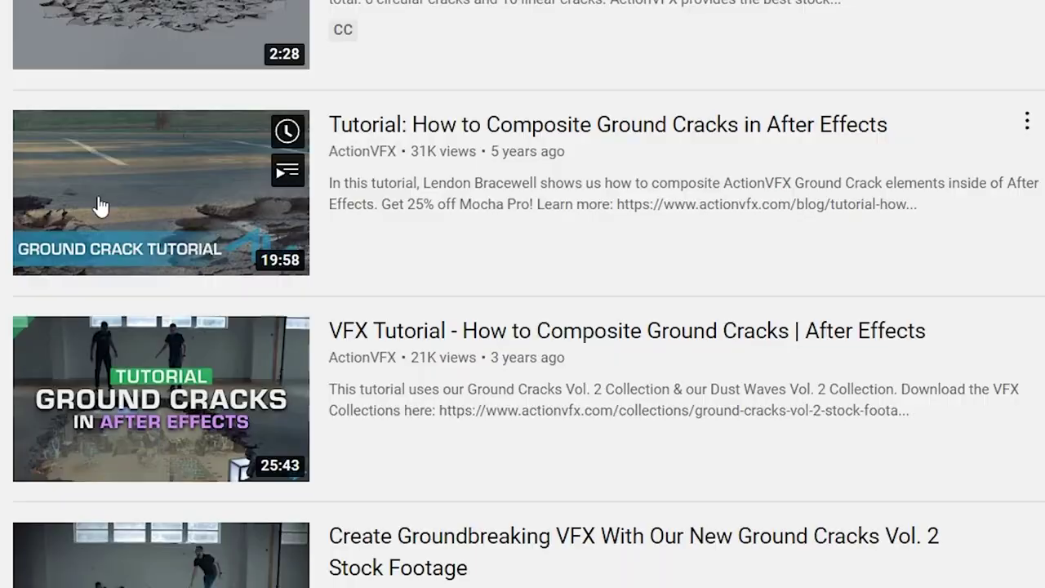
Step: Play the 'VFX Tutorial - How to Composite Ground Cracks | After Effects' video from the list
left_click(160, 398)
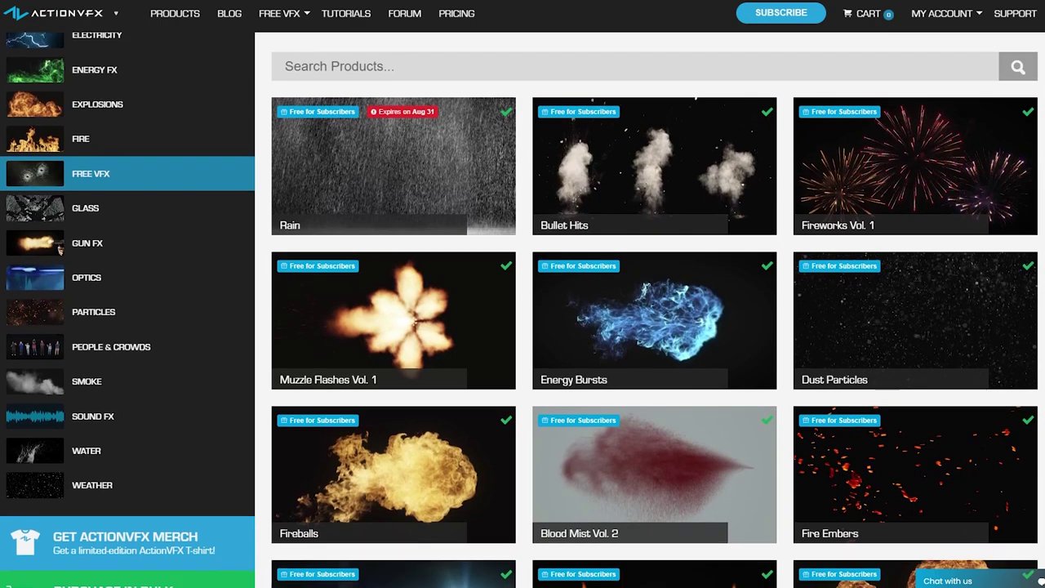
Step: Scroll down through the Free VFX product grid of subscriber elements
scroll(523, 311, "down", 3)
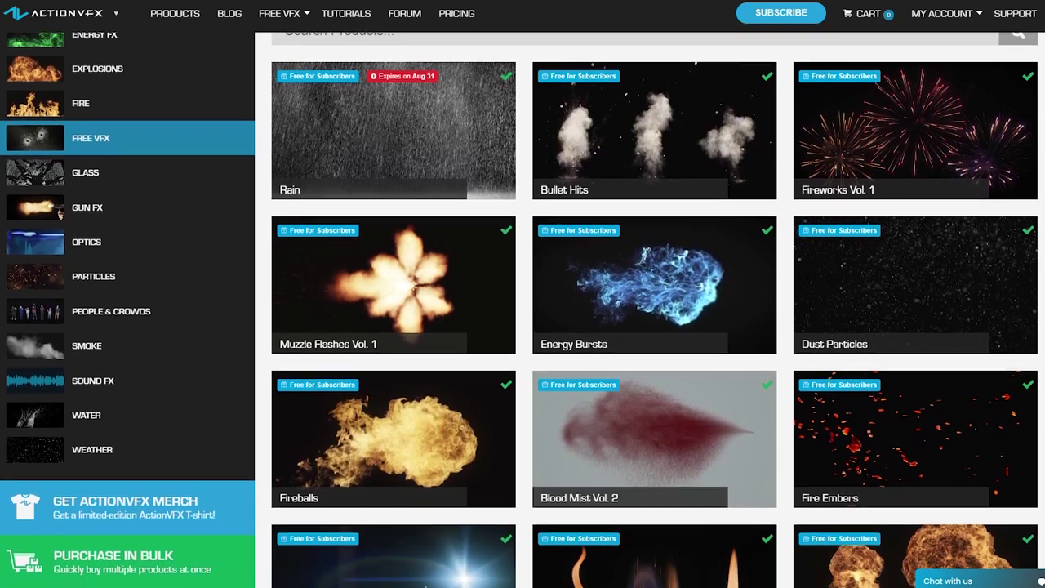
scroll(522, 310, "down", 2)
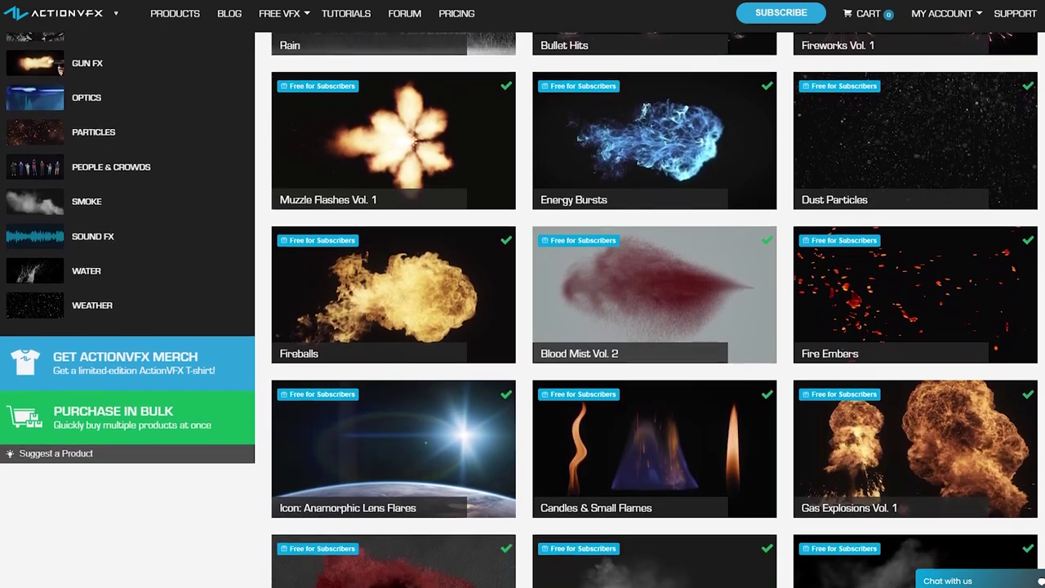